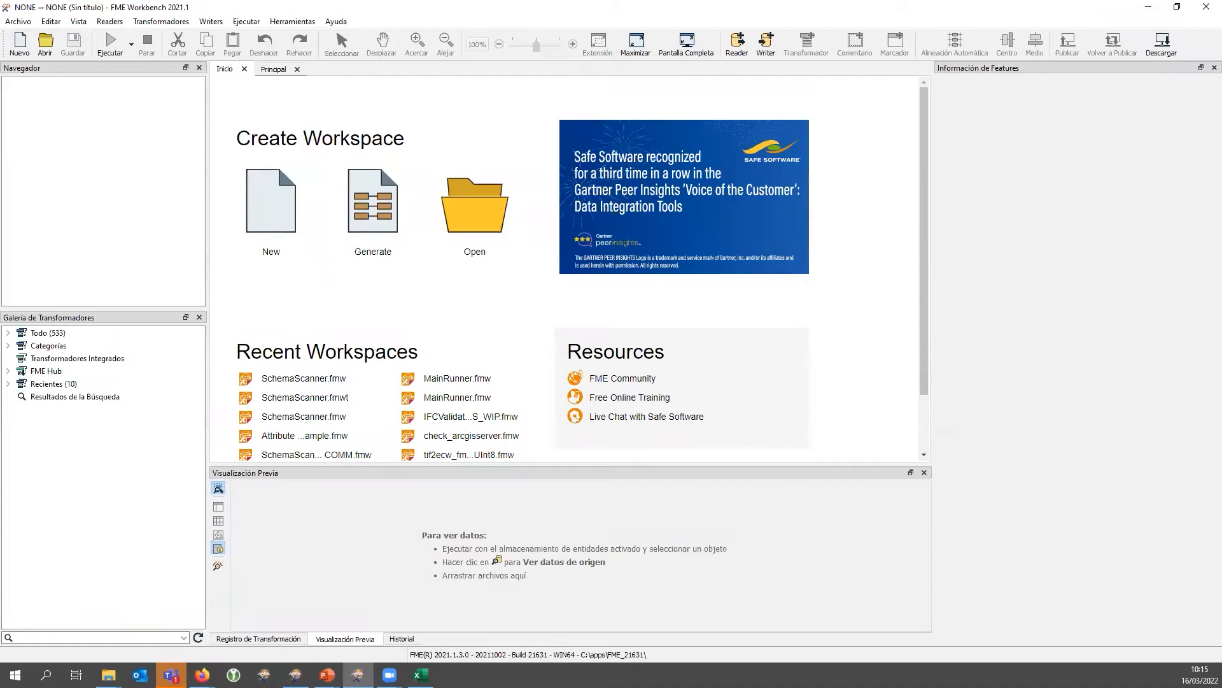
Add a JSON reader for ValidationDataPoints.json with individual feature types
key("alt+Tab")
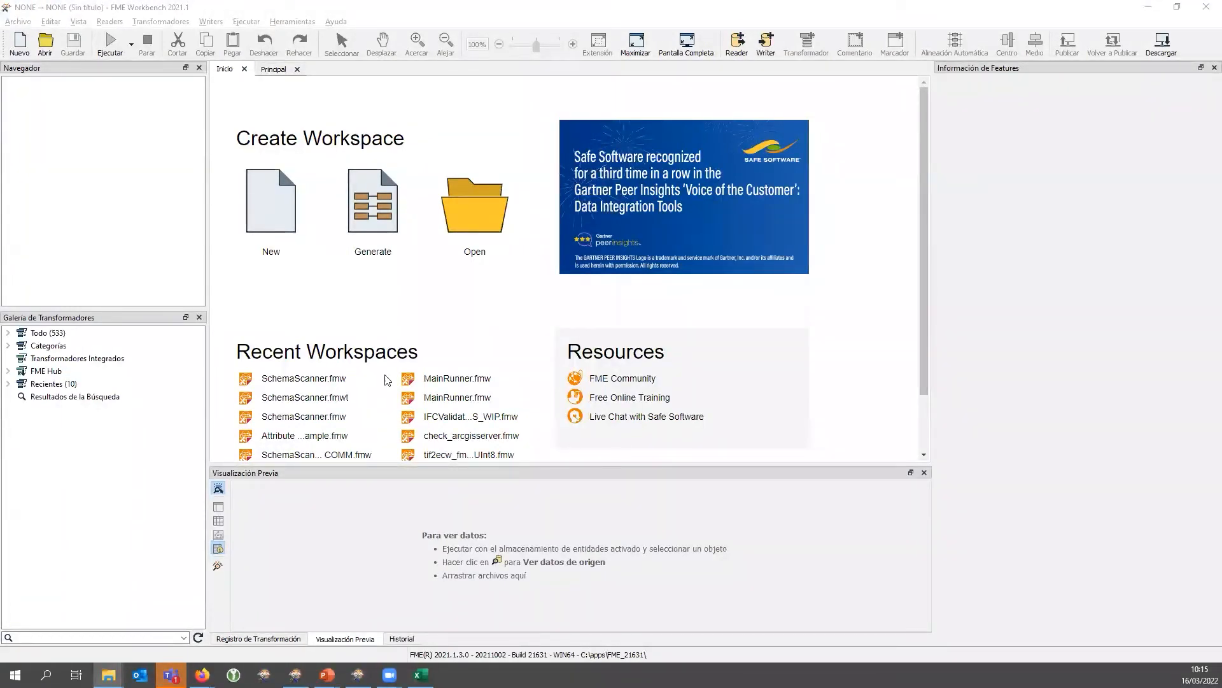
left_click_drag(387, 380, 520, 310)
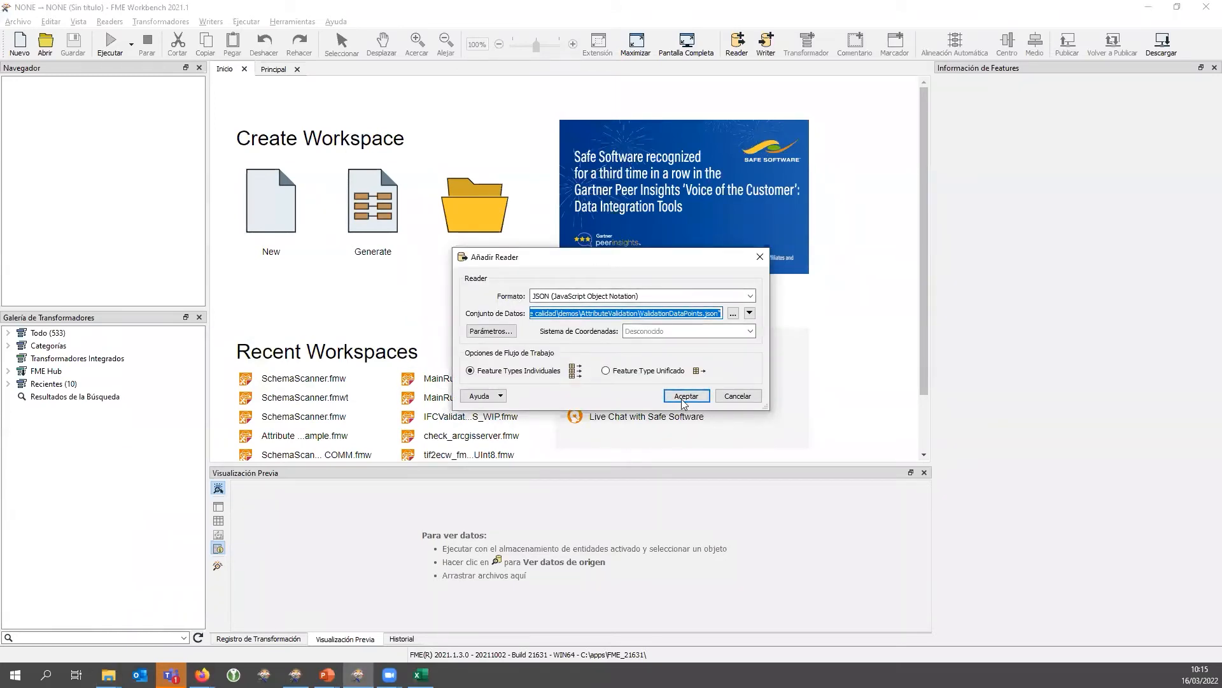
left_click(683, 398)
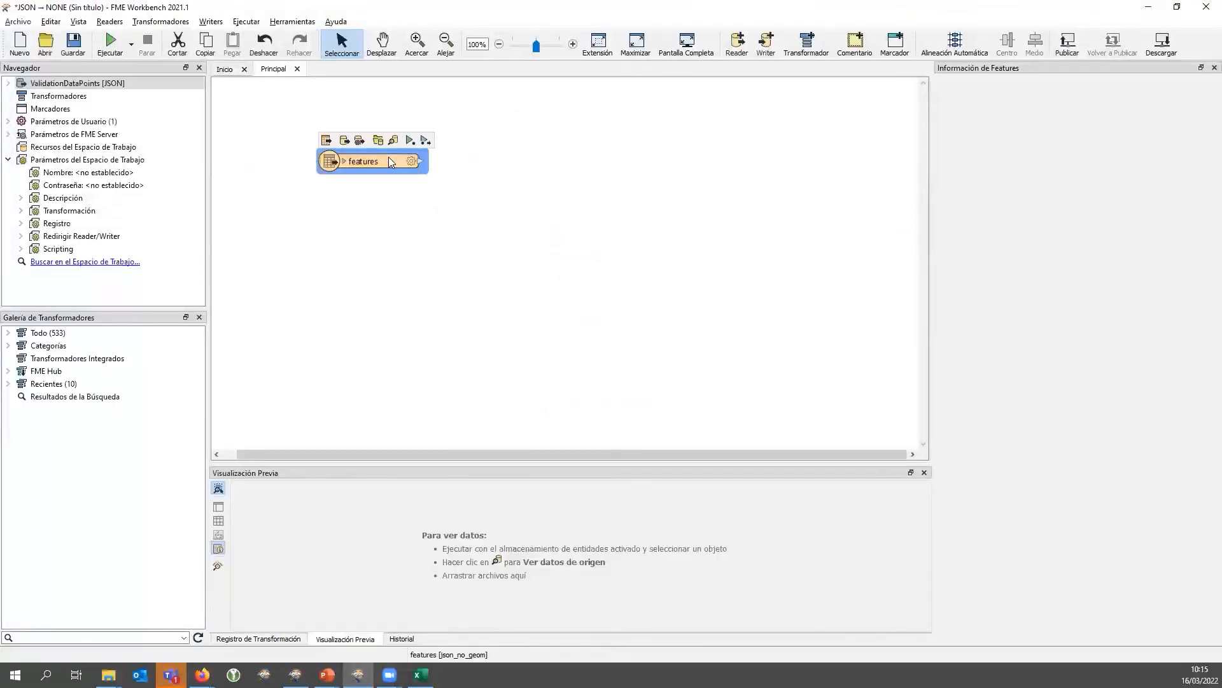
Expand the attributes of the features reader and run it to cache and preview its data
left_click(343, 161)
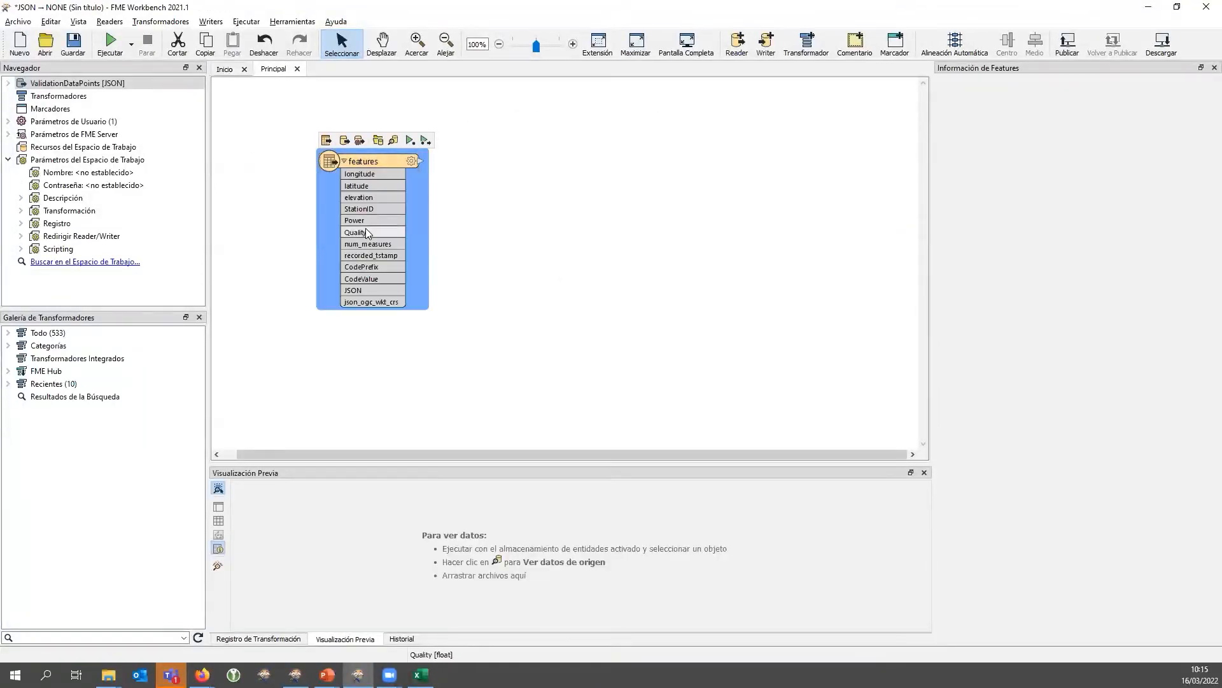
left_click(410, 140)
left_click(745, 380)
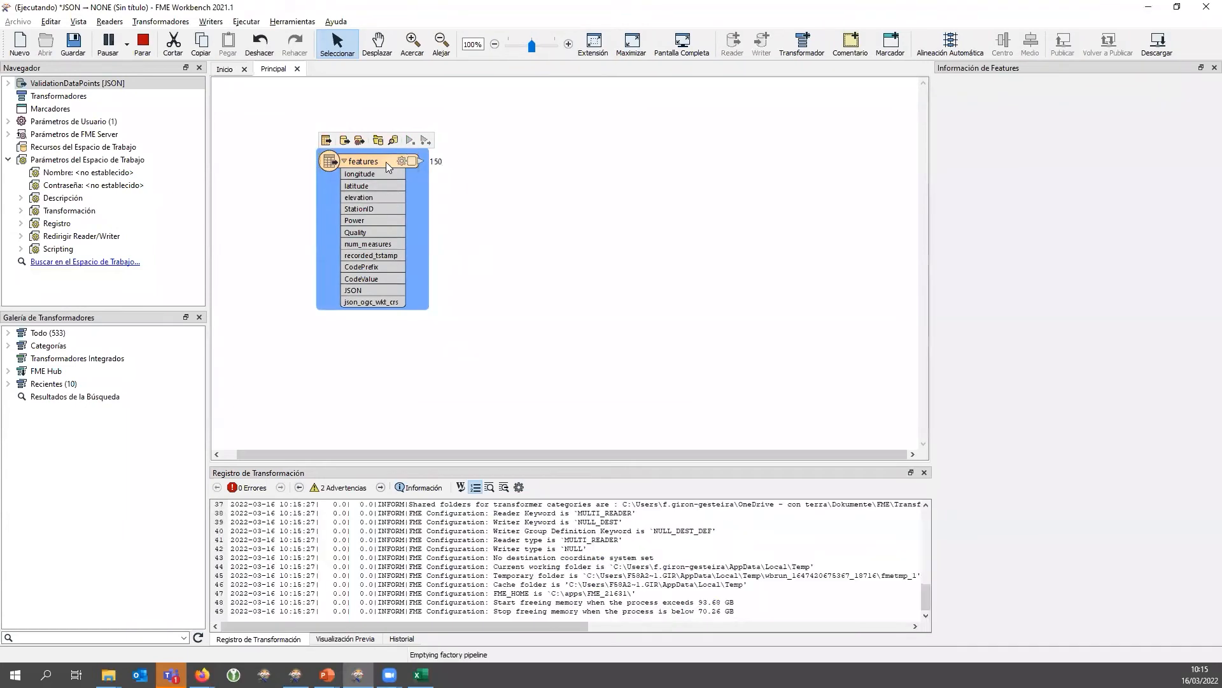
left_click_drag(435, 604, 378, 589)
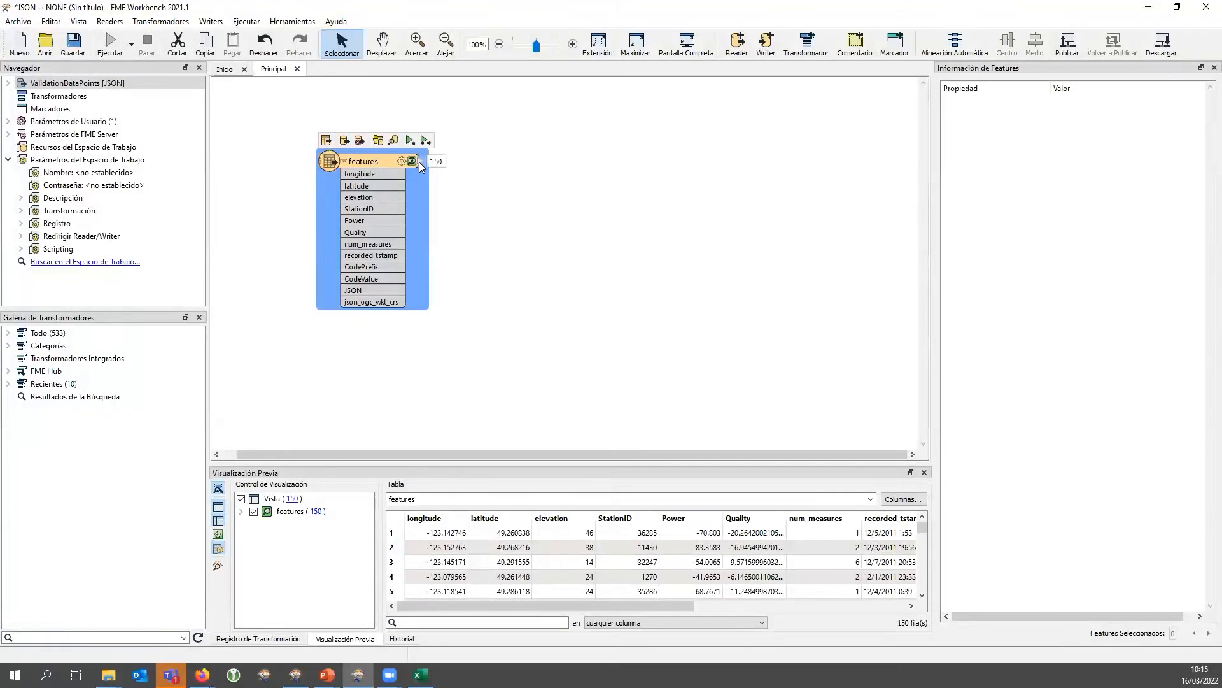
Add an AttributeValidator transformer connected to the output of the features reader
mouse_move(419, 162)
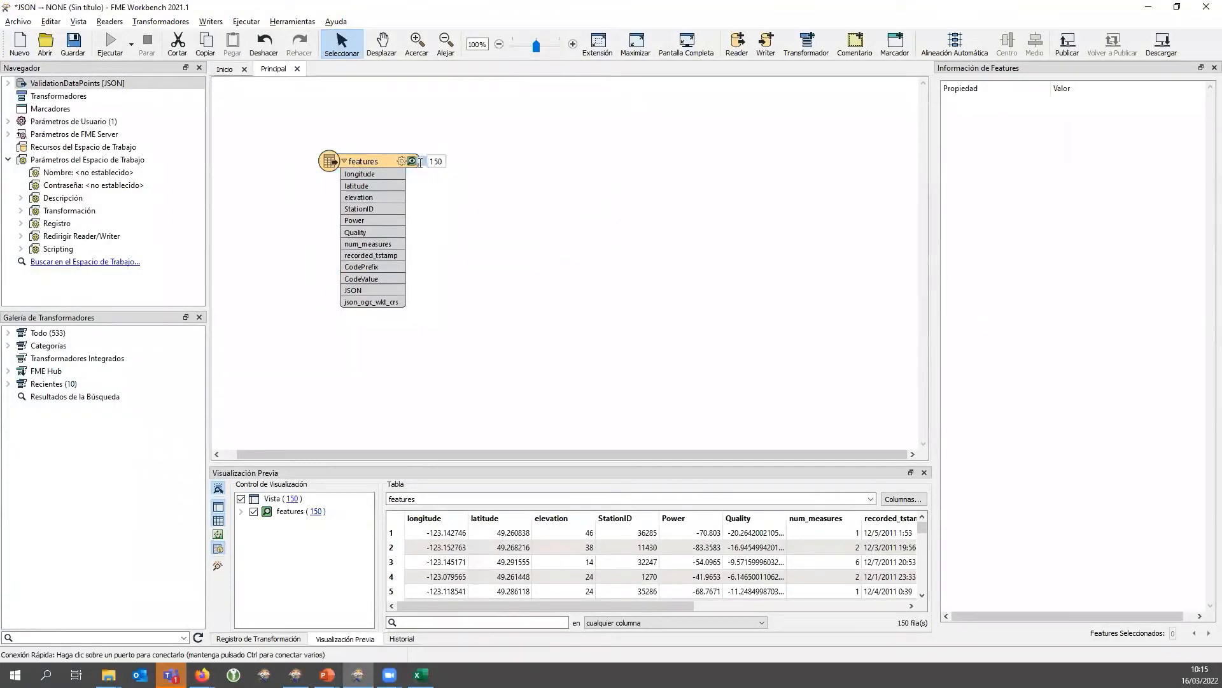
type("valida")
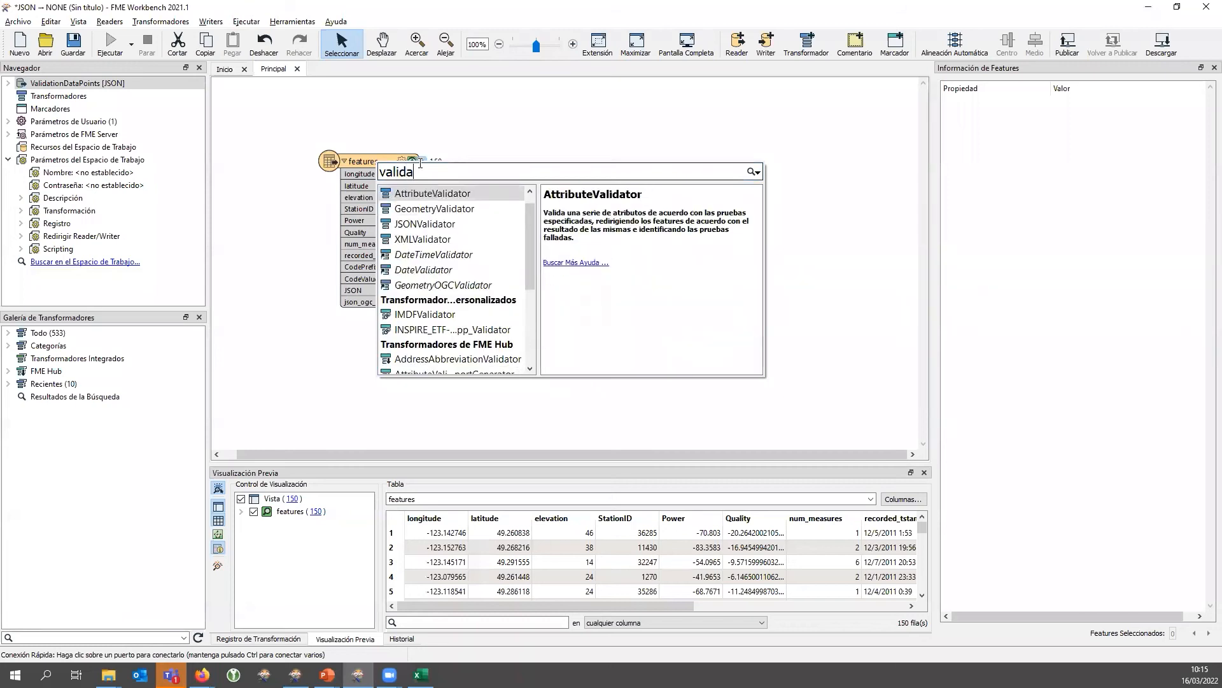
double_click(431, 196)
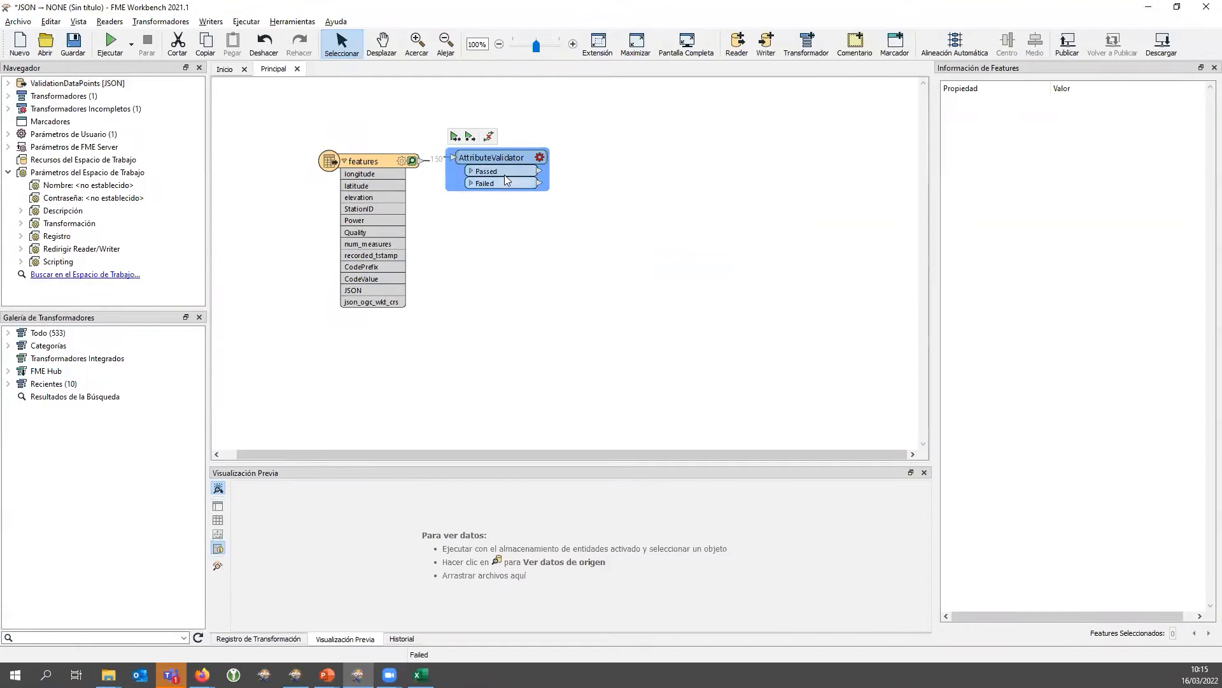
In the AttributeValidator, add an "En" rule for CodePrefix with the allowed values ABC,ABD
double_click(502, 162)
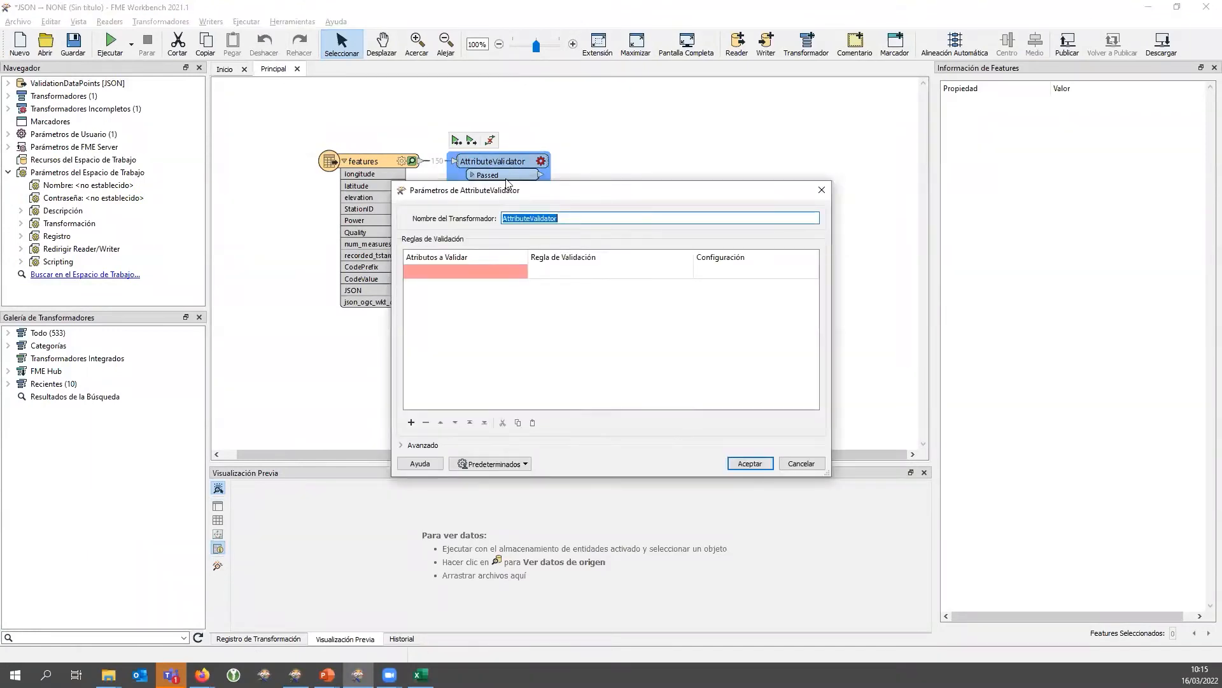
left_click(477, 270)
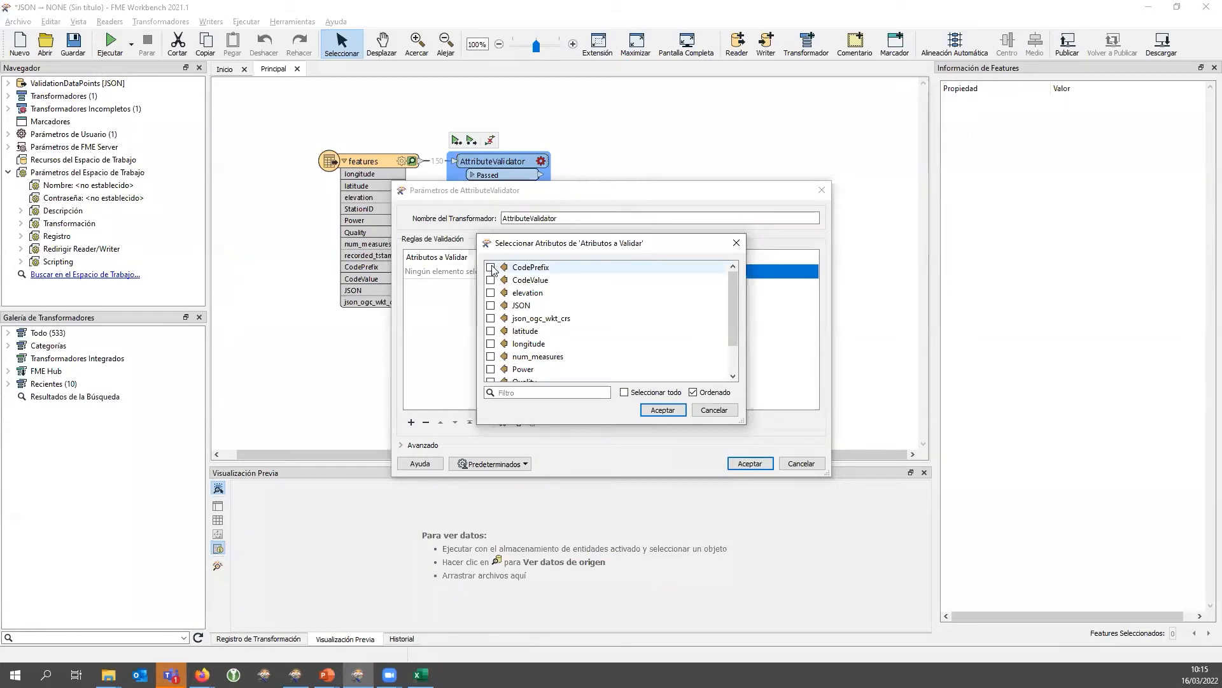
left_click(491, 267)
left_click(662, 409)
left_click(594, 268)
left_click(595, 267)
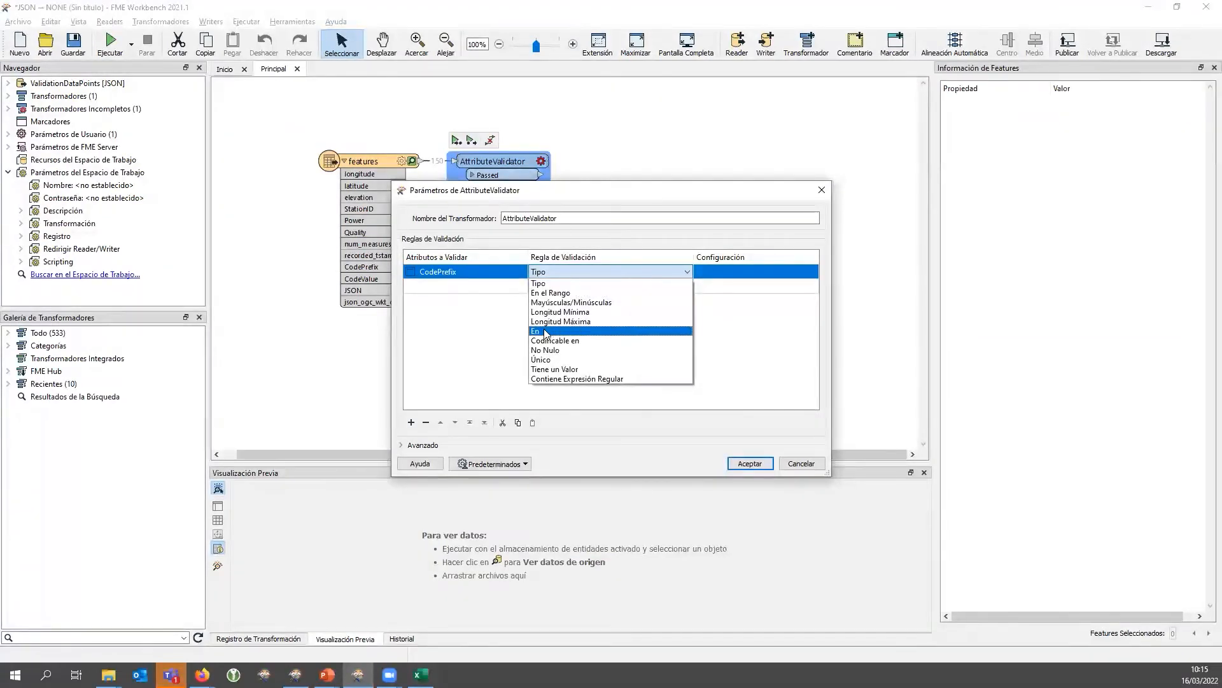
left_click(545, 331)
left_click(714, 271)
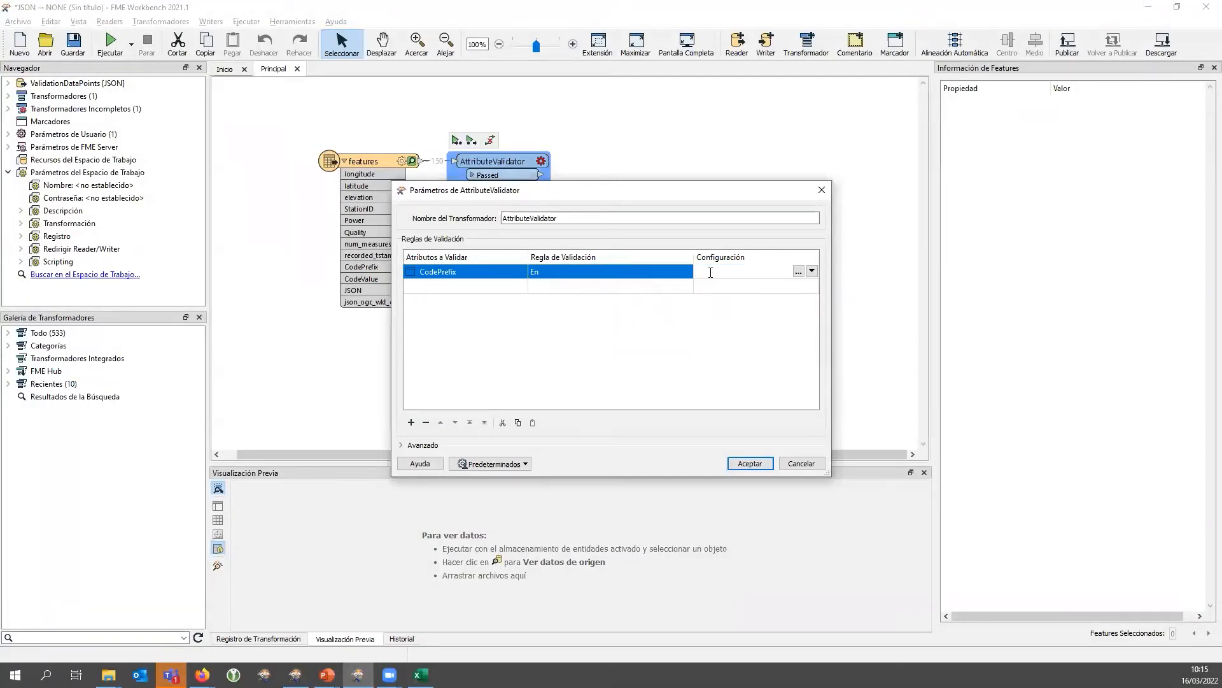
type("ABC,ABD")
Add a "Tipo" validation rule that requires CodeValue and StationID to be "Entero"
left_click(472, 286)
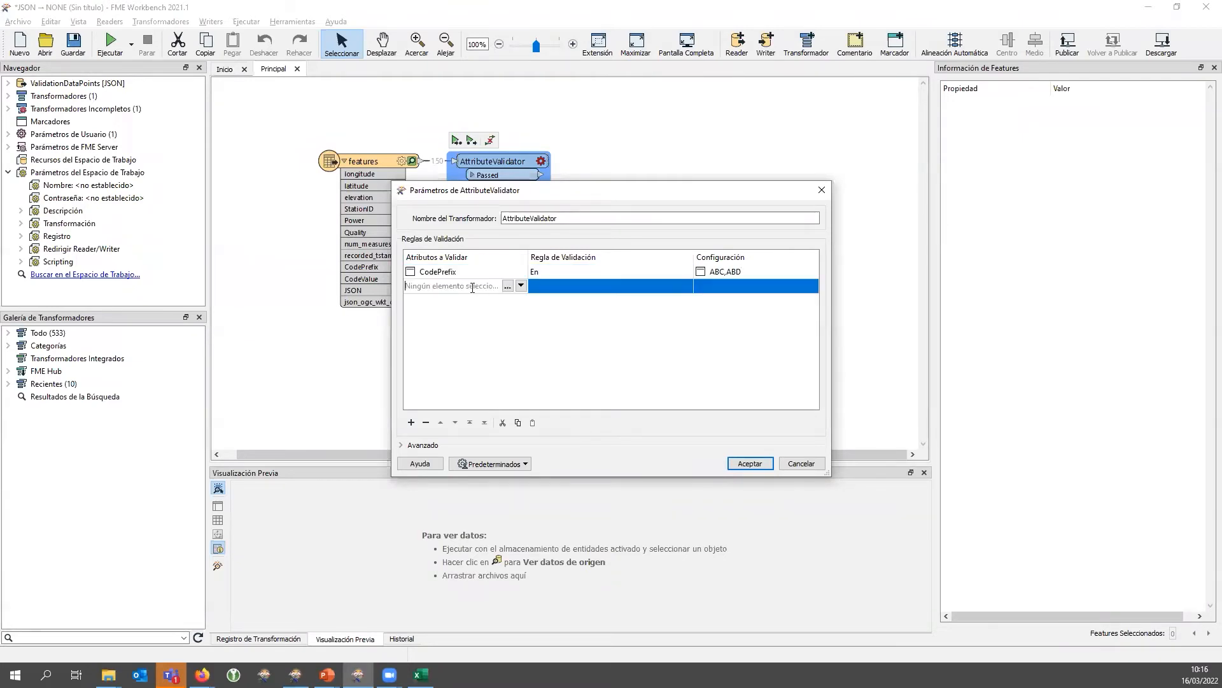
left_click(508, 285)
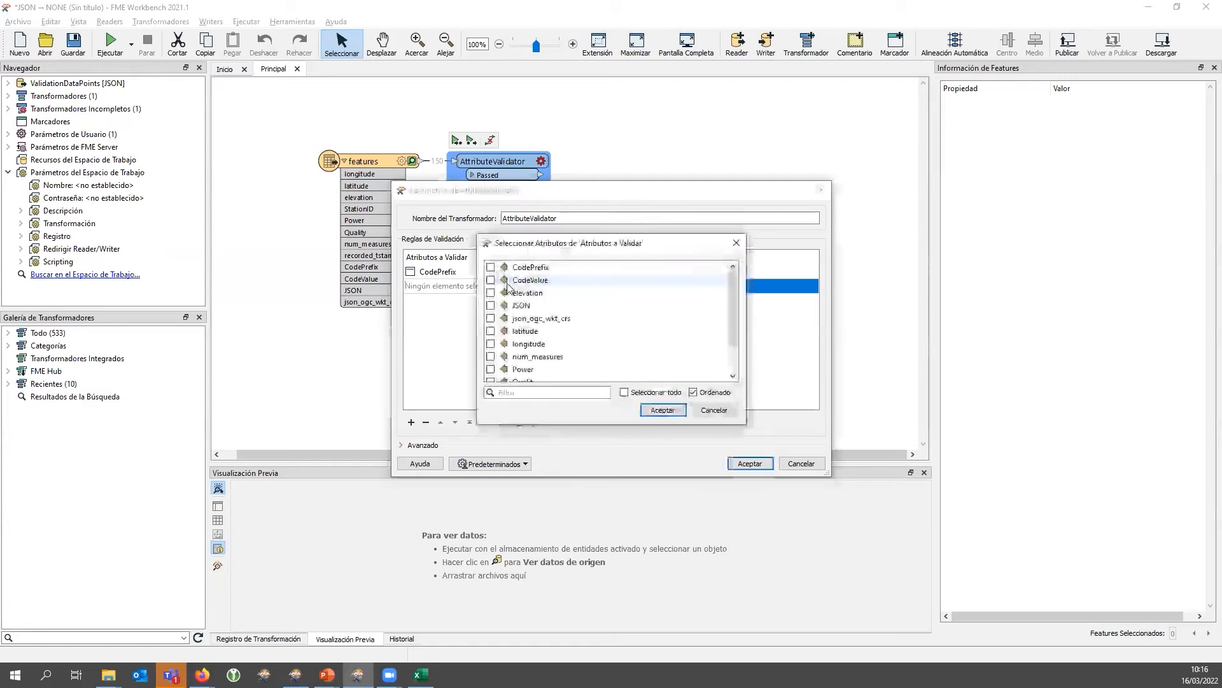
left_click(491, 280)
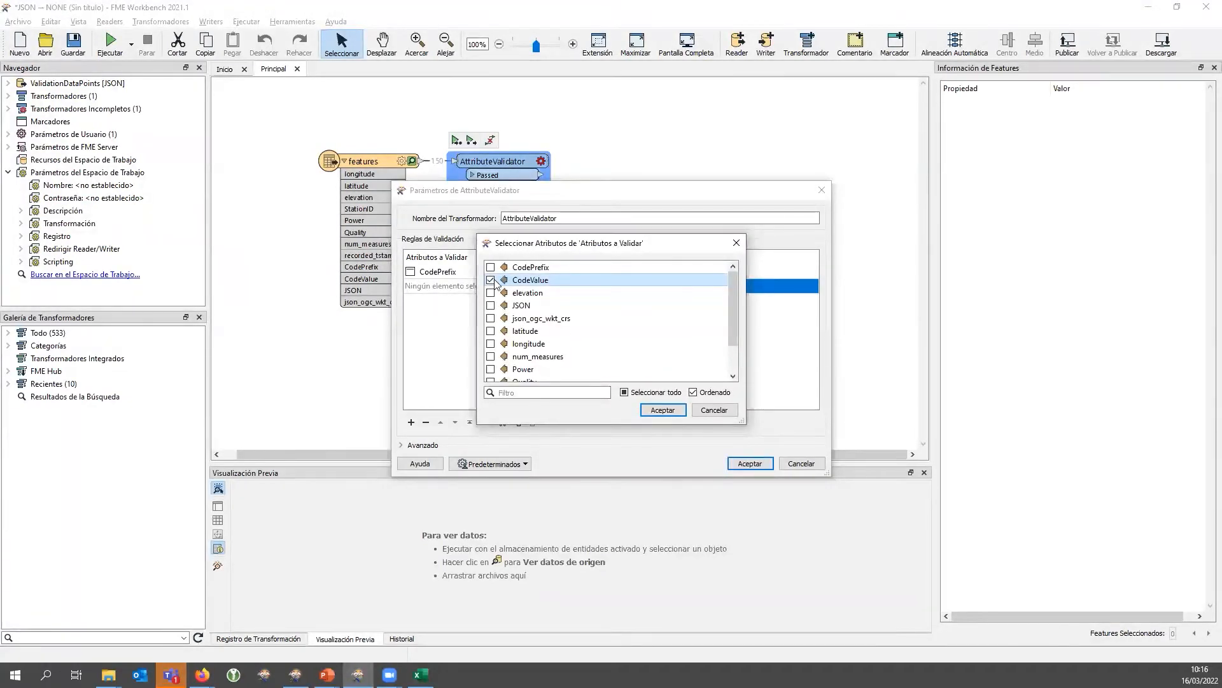
scroll(499, 296, "down", 1)
left_click(491, 369)
left_click(663, 409)
left_click(603, 290)
left_click(603, 290)
left_click(758, 287)
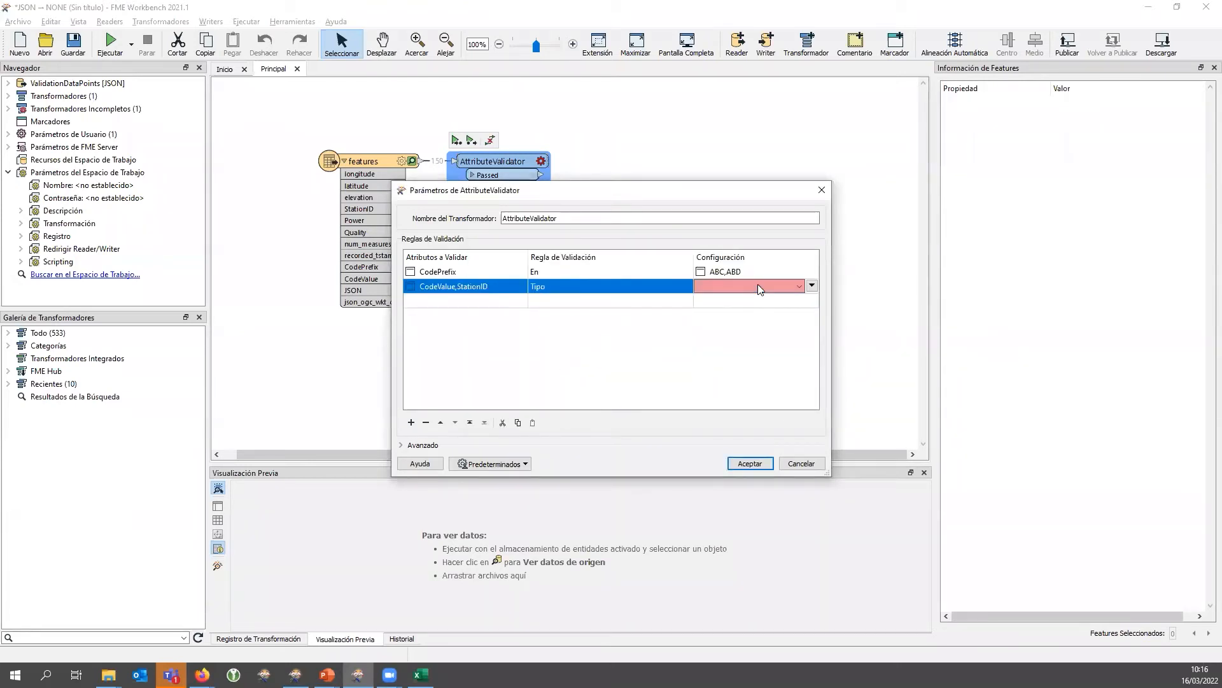
left_click(758, 285)
left_click(693, 317)
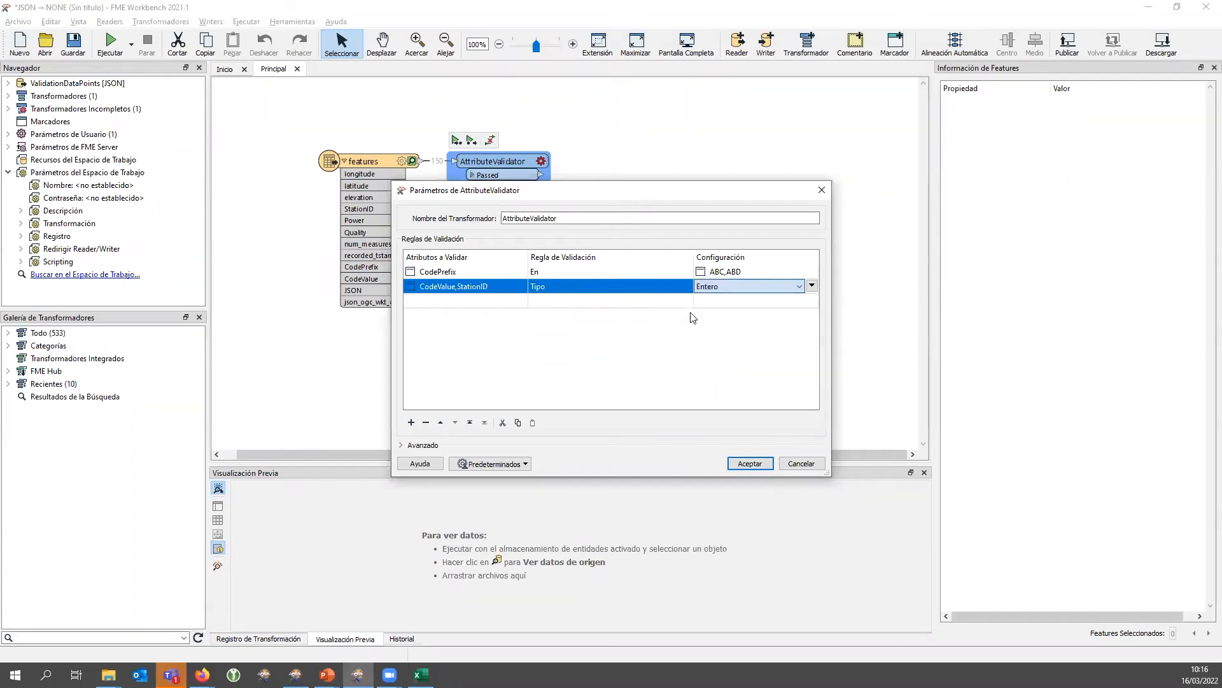
Add a validation rule for Power and Quality using the "En el Rango" check
left_click(455, 302)
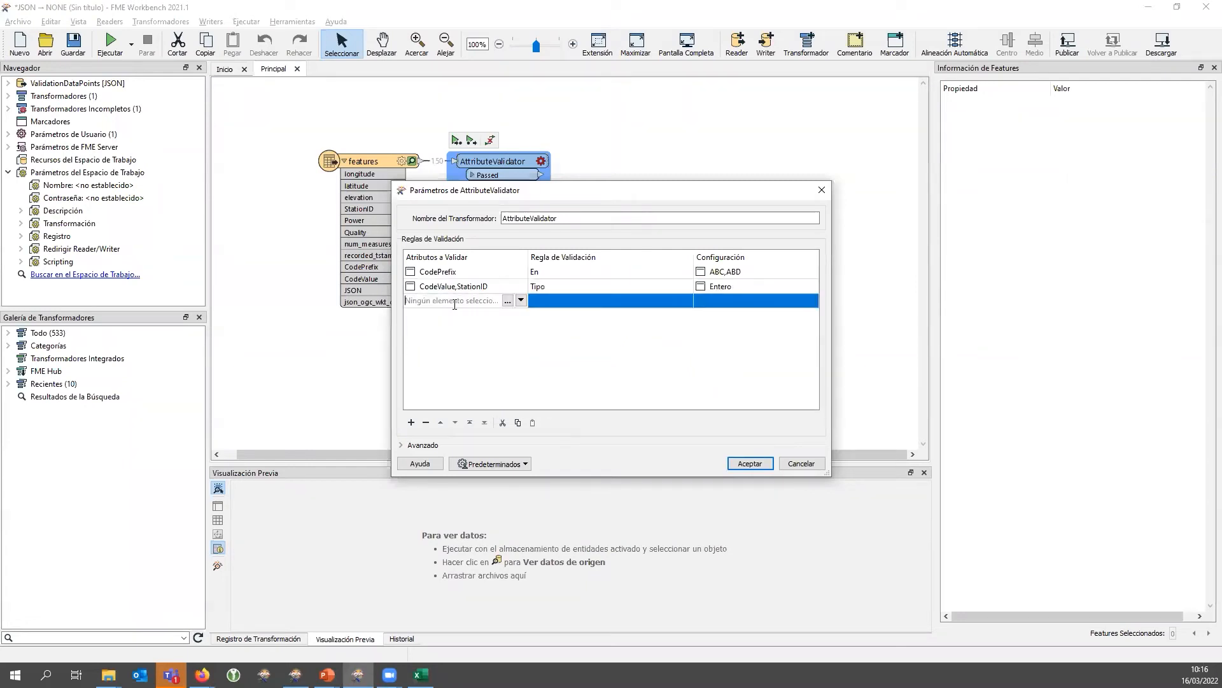
left_click(508, 301)
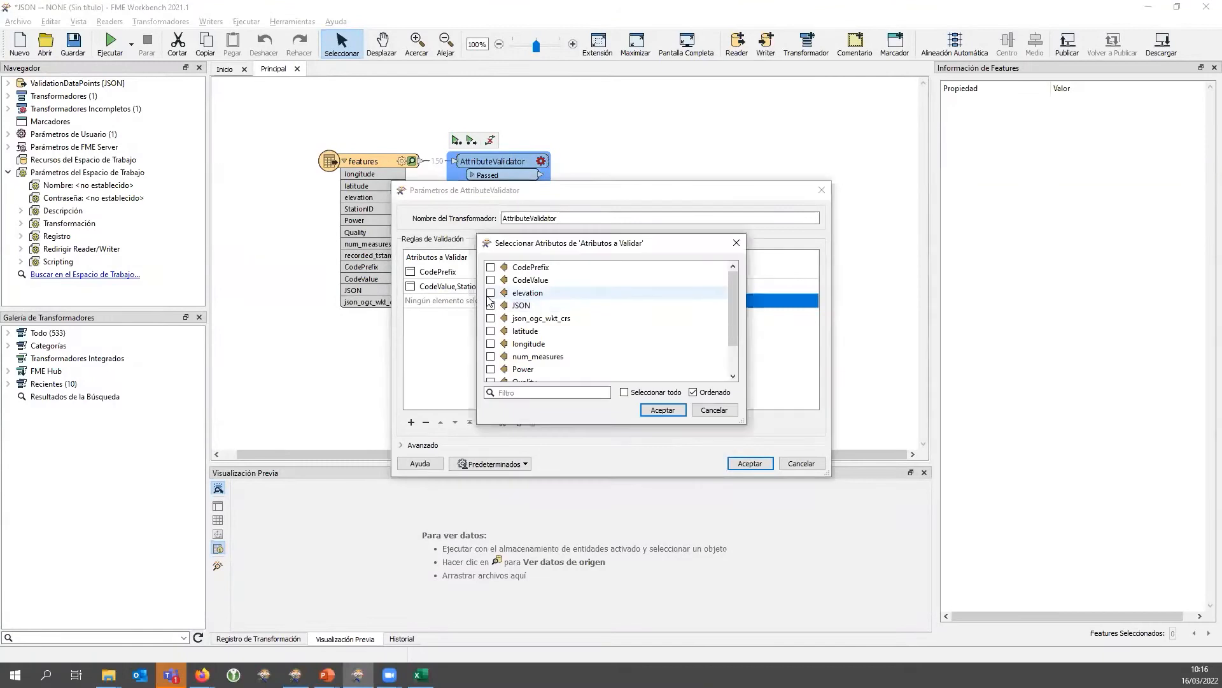
scroll(522, 318, "down", 1)
left_click(523, 342)
left_click(523, 331)
left_click(662, 410)
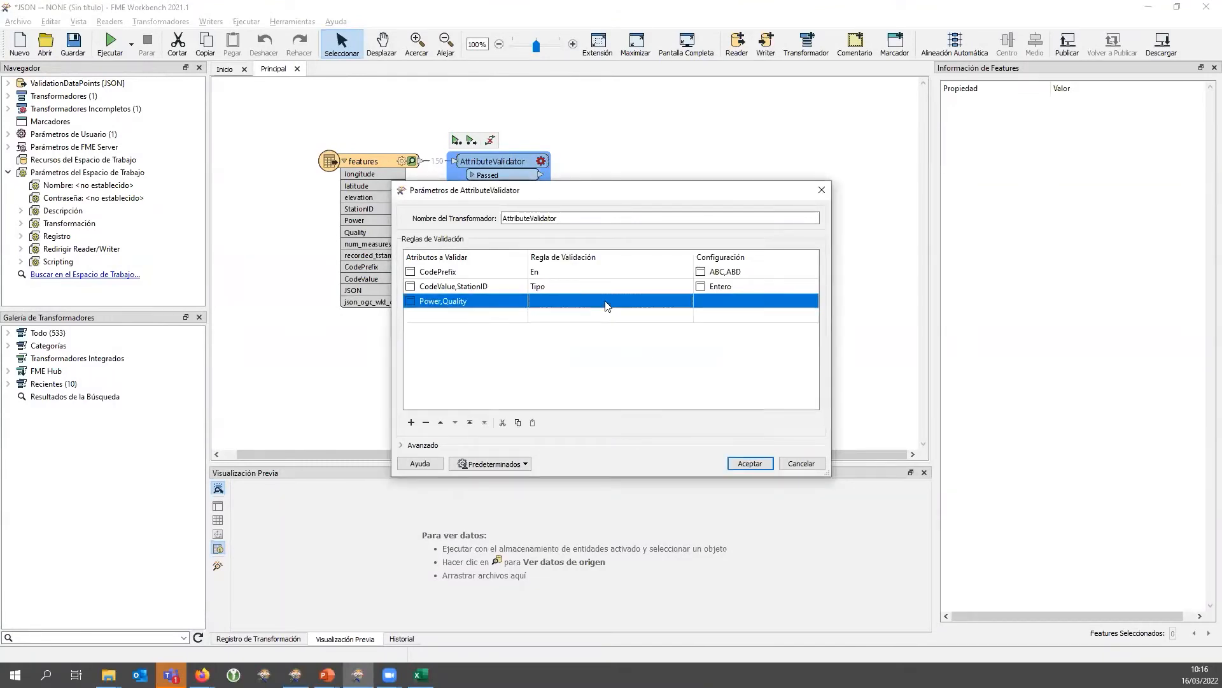
left_click(605, 301)
left_click(592, 321)
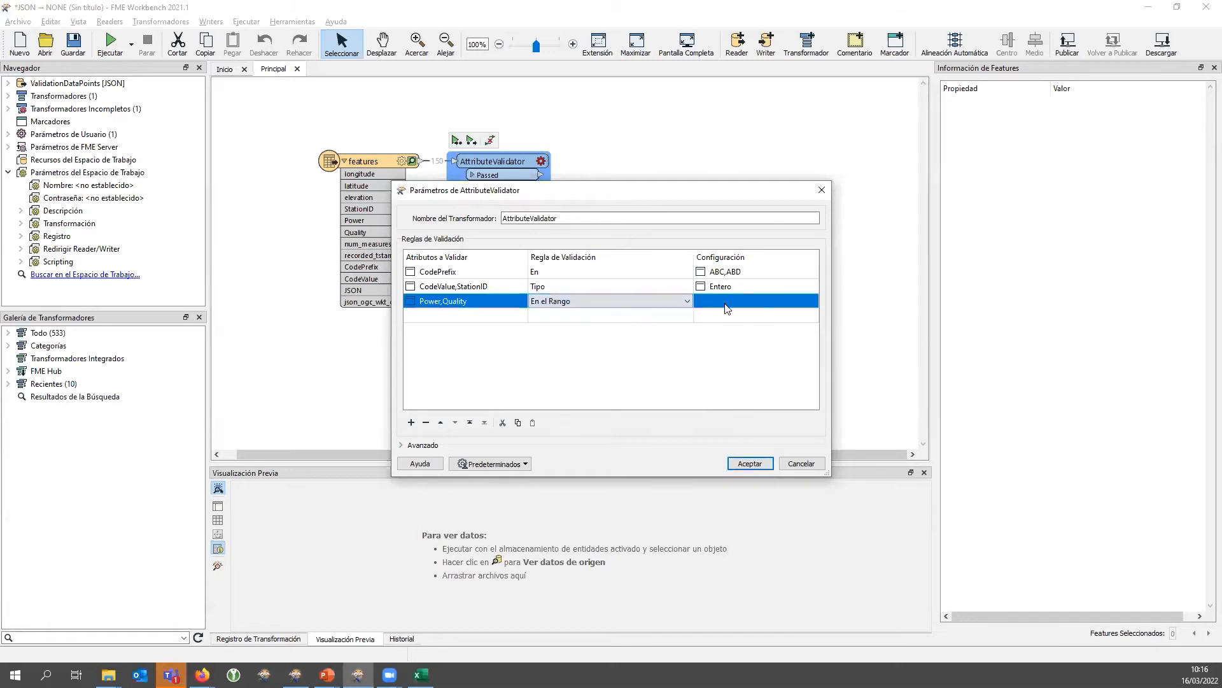
Set the range's upper limit to "Menor que" 0 with no lower limit, and accept the validation rules
left_click(798, 301)
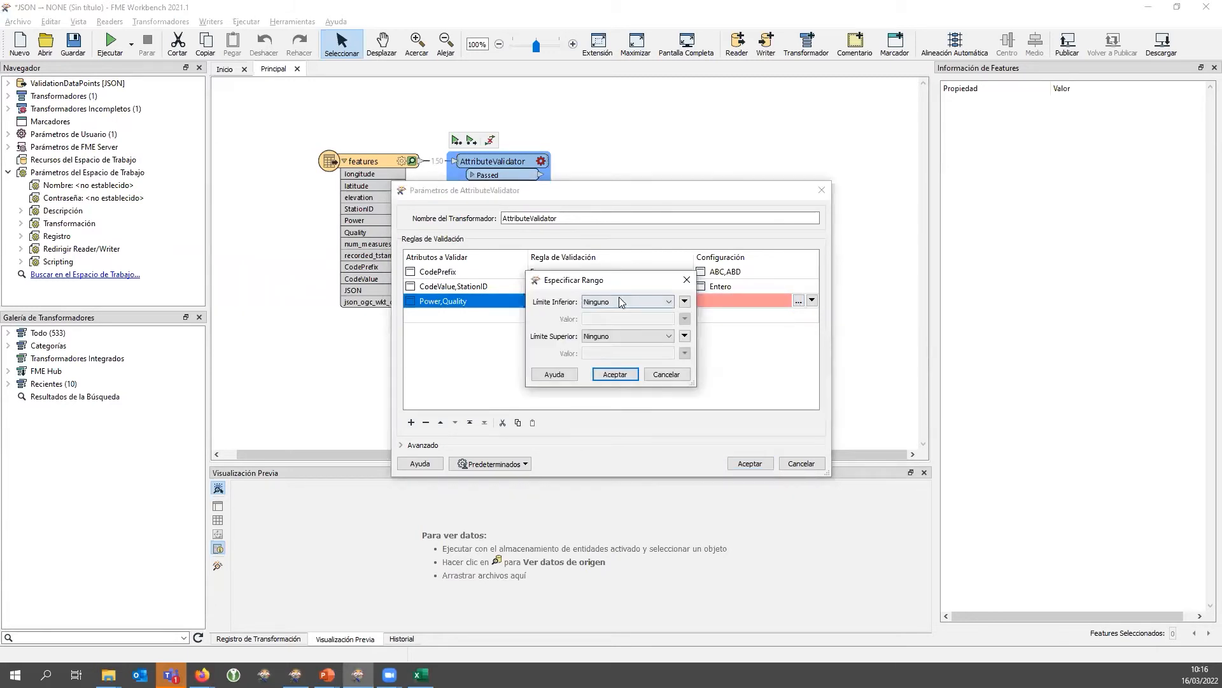
left_click(631, 336)
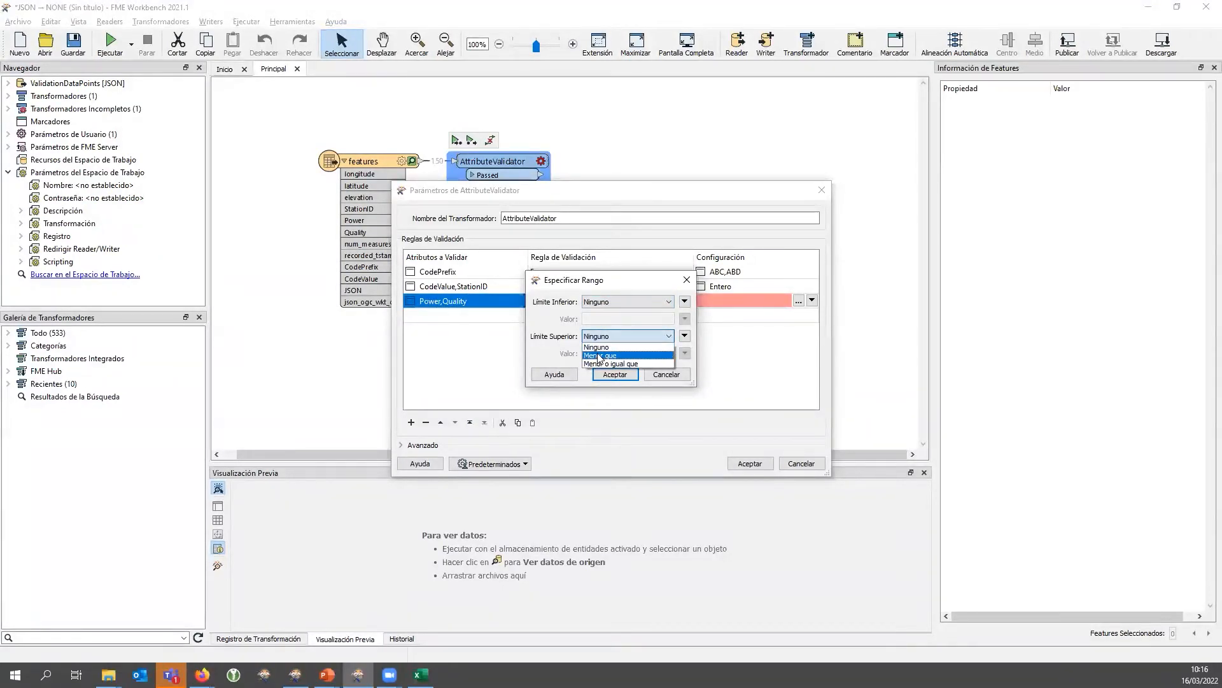
left_click(598, 355)
left_click(610, 352)
type("0")
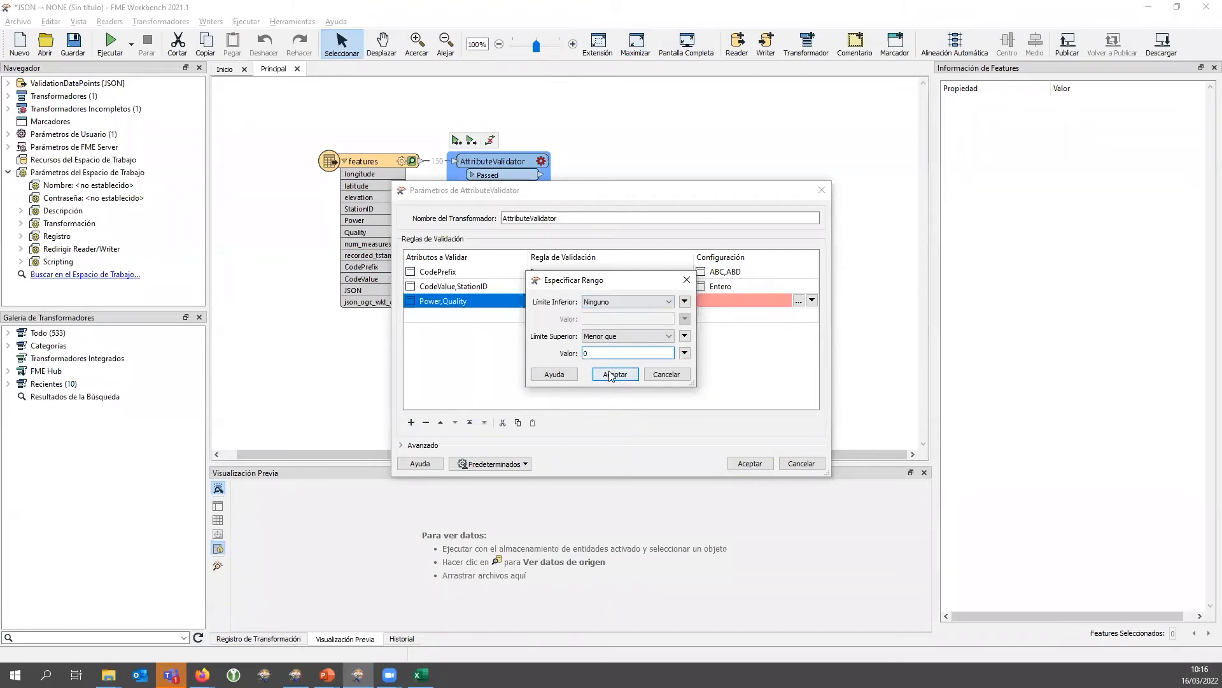
left_click(608, 374)
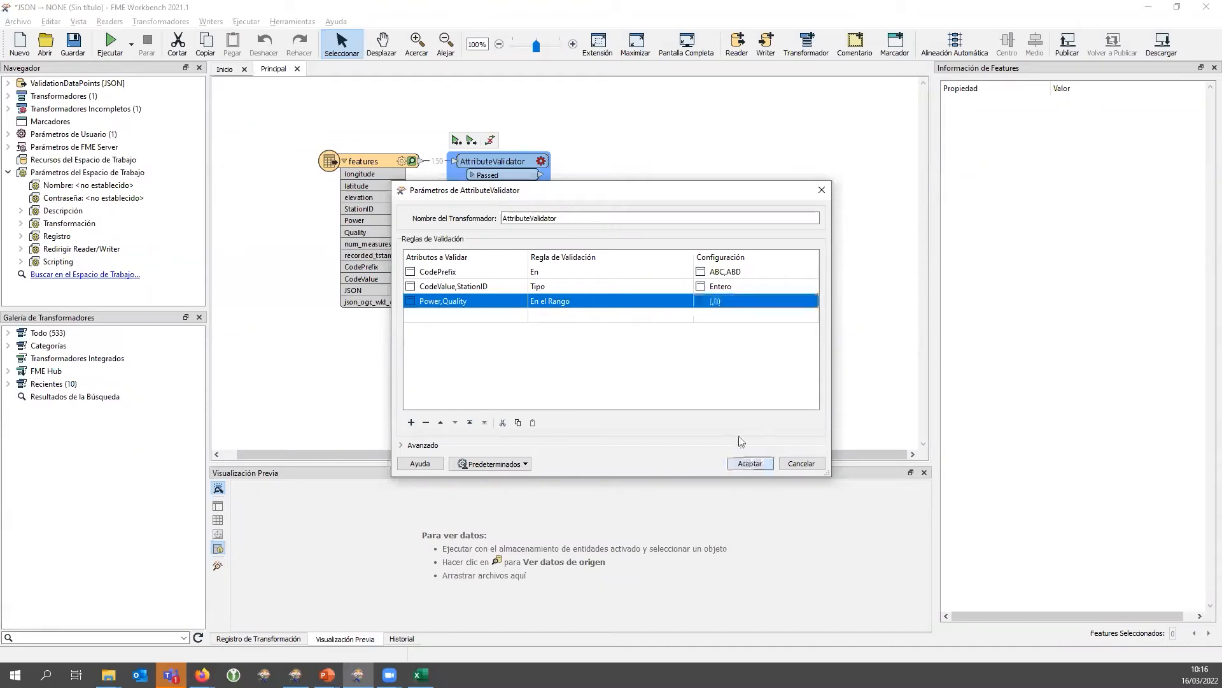
left_click(748, 463)
Run the workspace through the AttributeValidator and examine the validation messages of the failed features
left_click(456, 140)
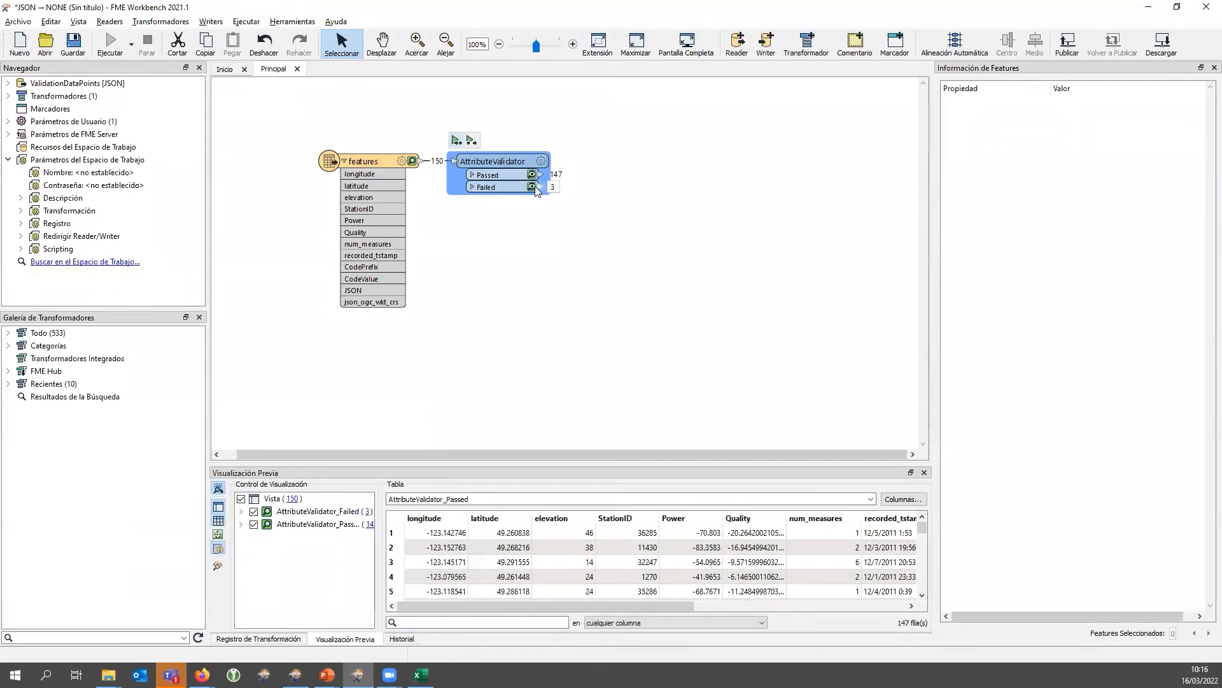
left_click(532, 187)
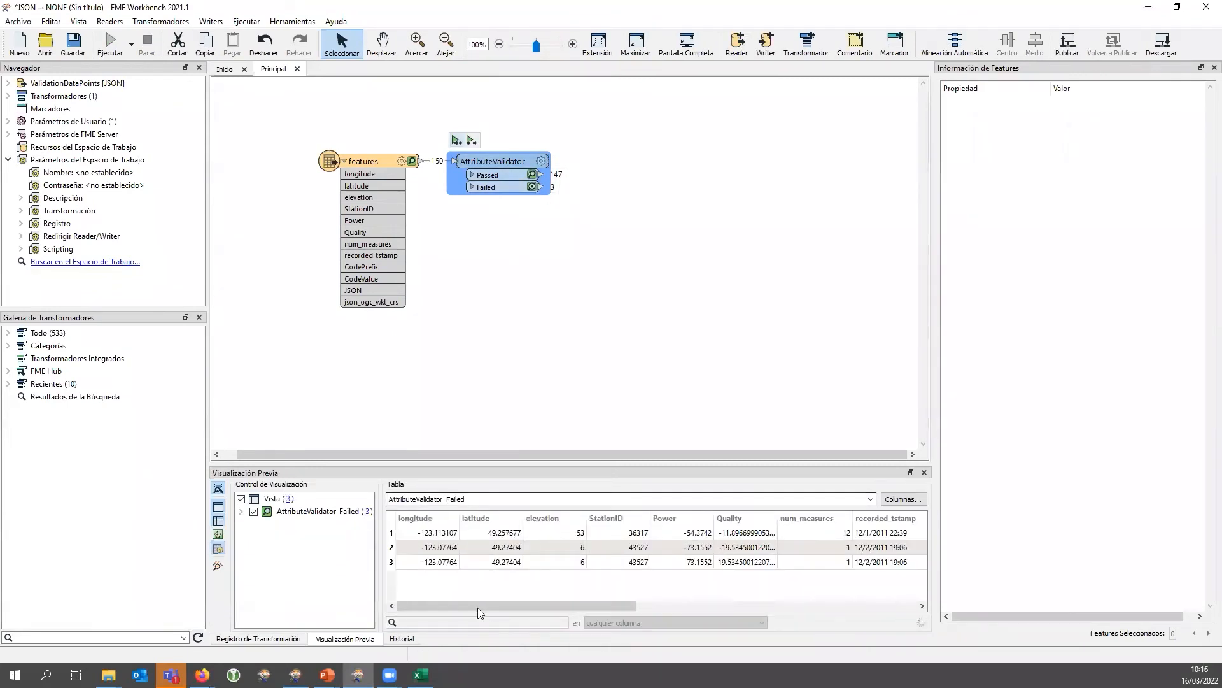
left_click_drag(483, 606, 984, 606)
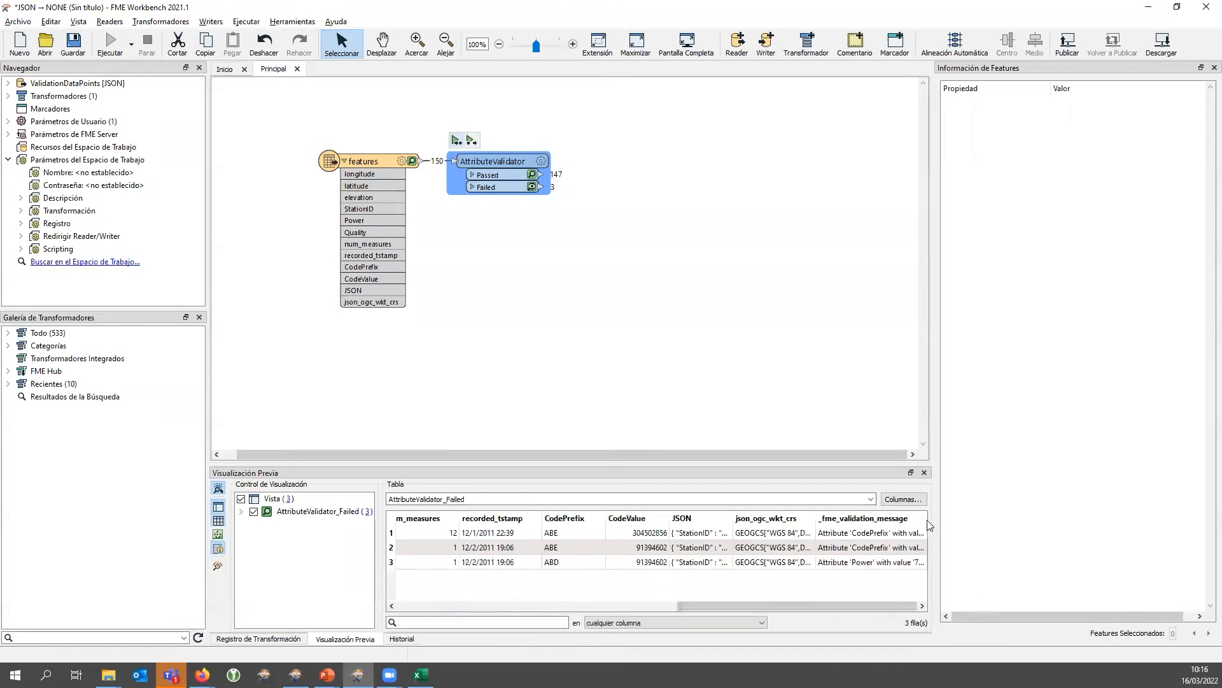
left_click_drag(924, 516, 1086, 518)
left_click_drag(803, 601, 884, 603)
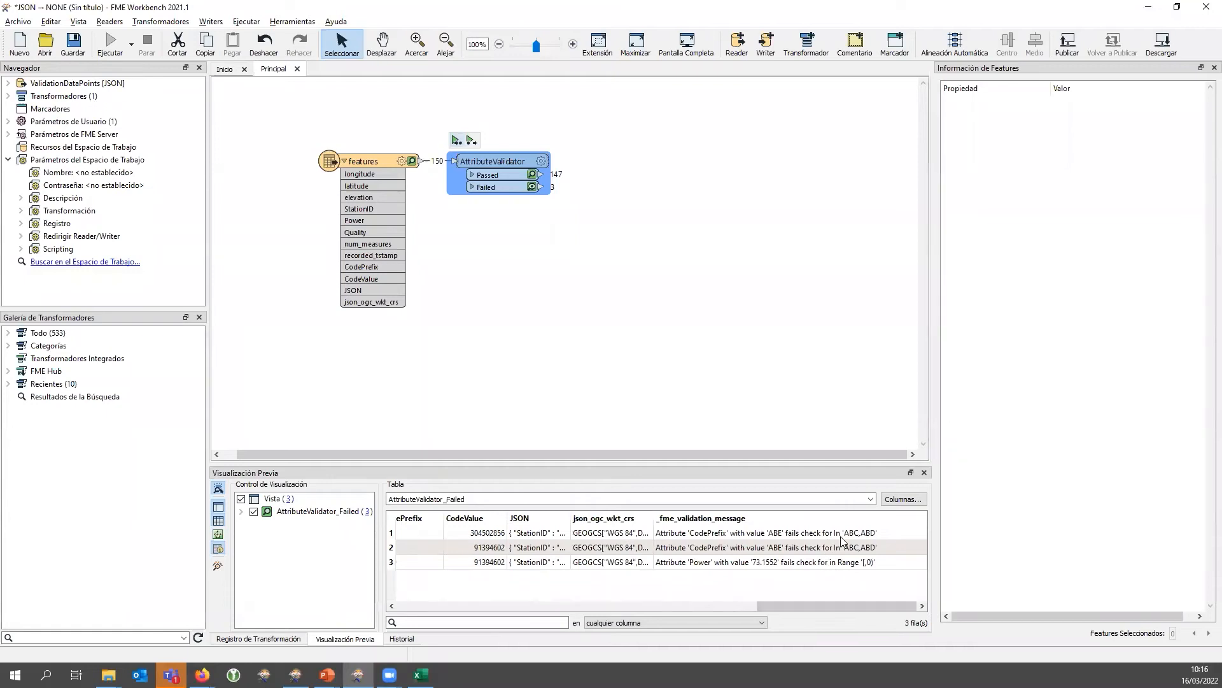
left_click(837, 535)
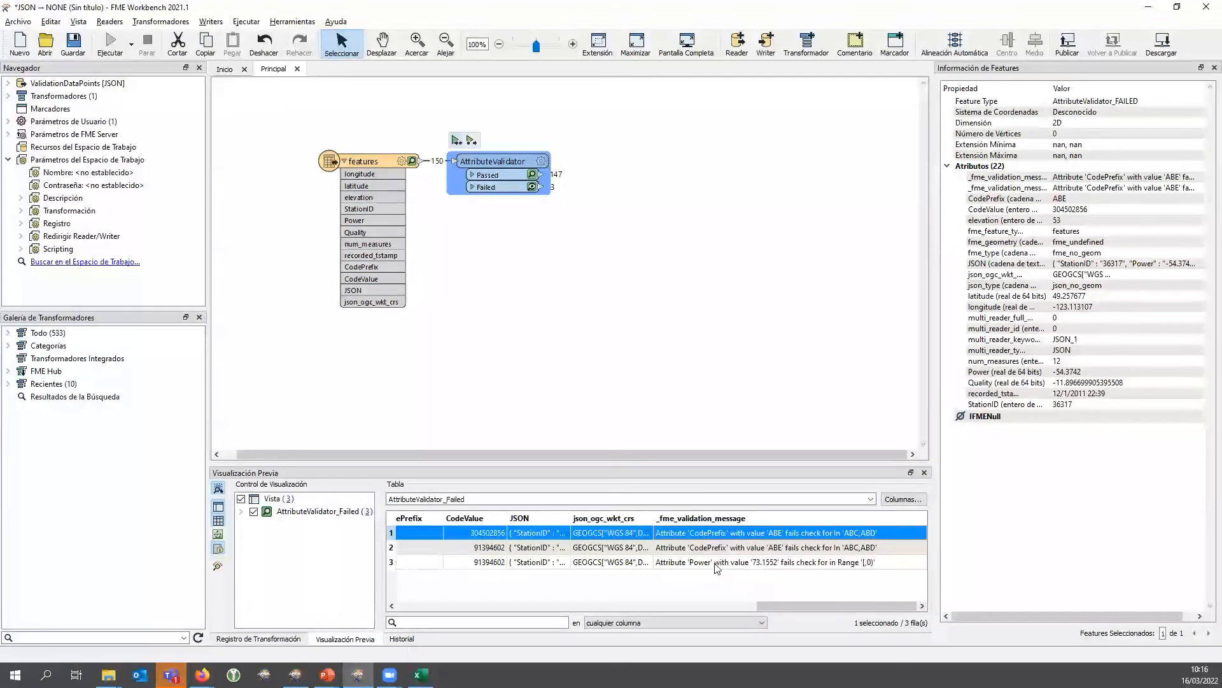
Look up the descriptions of the Matcher and DuplicateFilter transformers
left_click(595, 222)
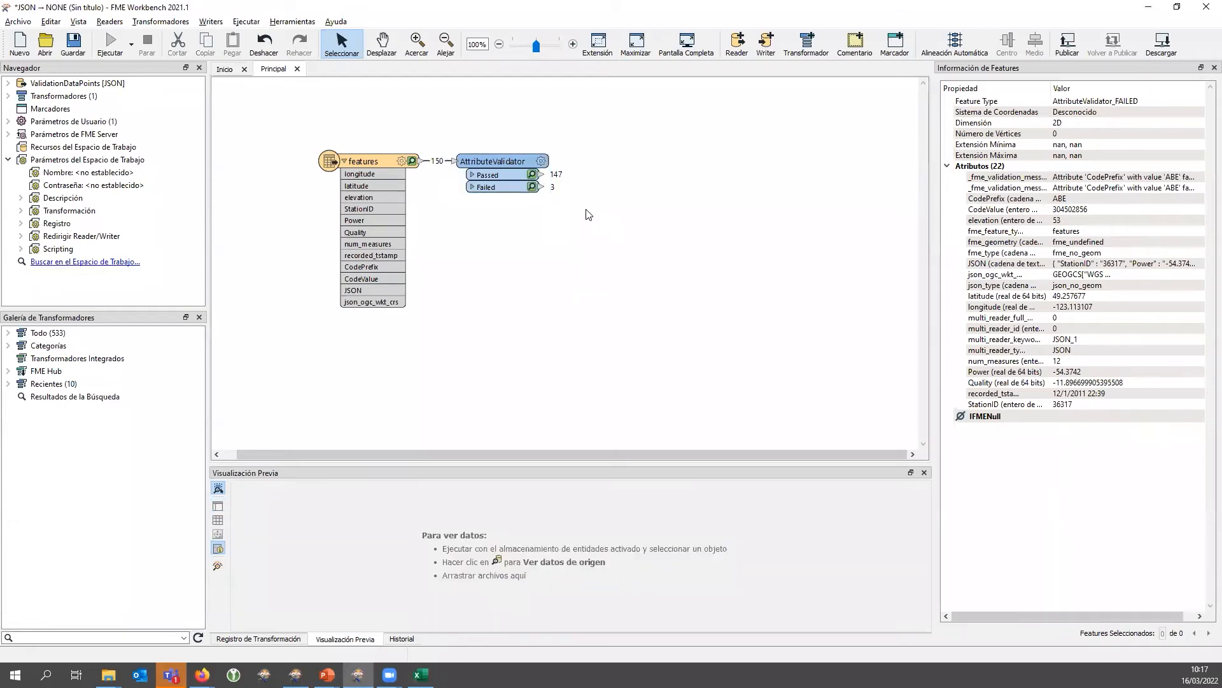
type("matche")
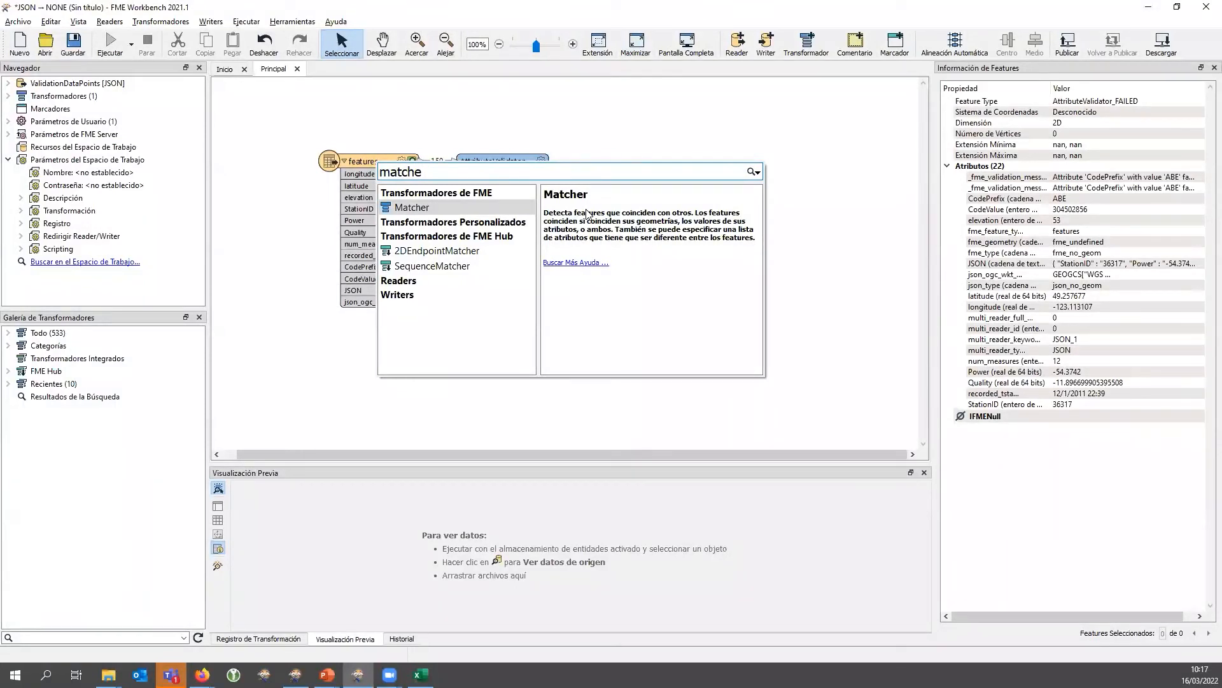
key("ctrl+a")
type("duplic")
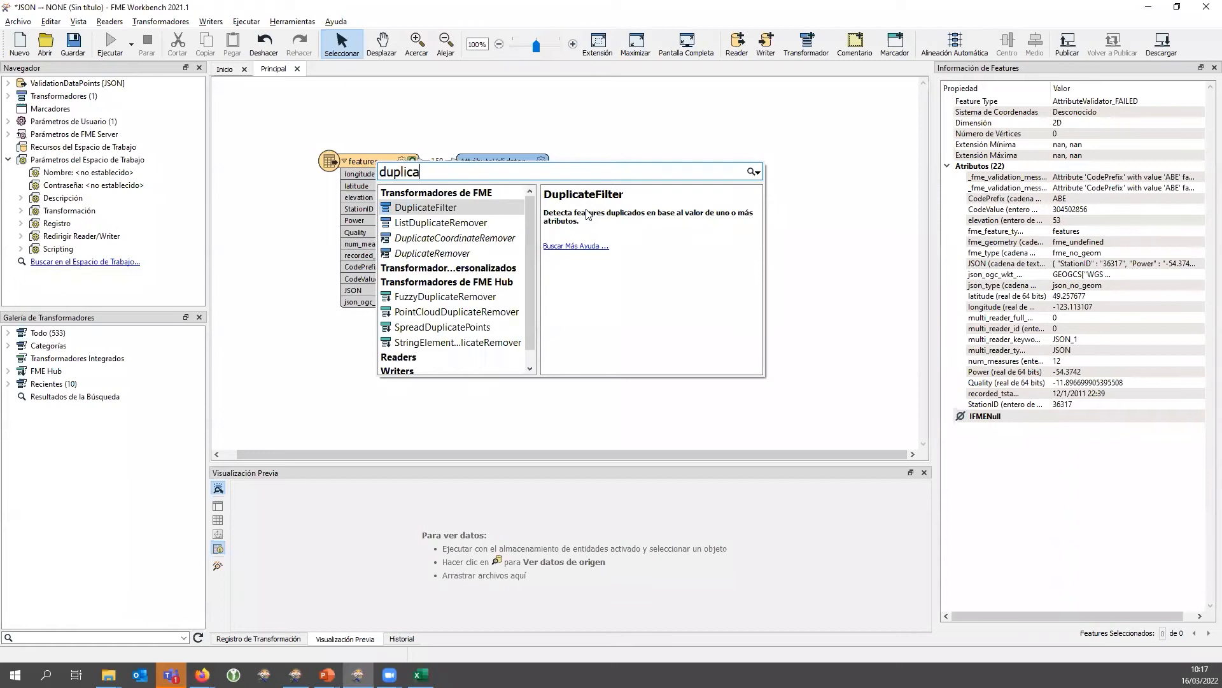
Add a Matcher transformer fed by the AttributeValidator's Passed output and place it beside the AttributeValidator
key("ctrl+a")
key("BackSpace")
type("matche")
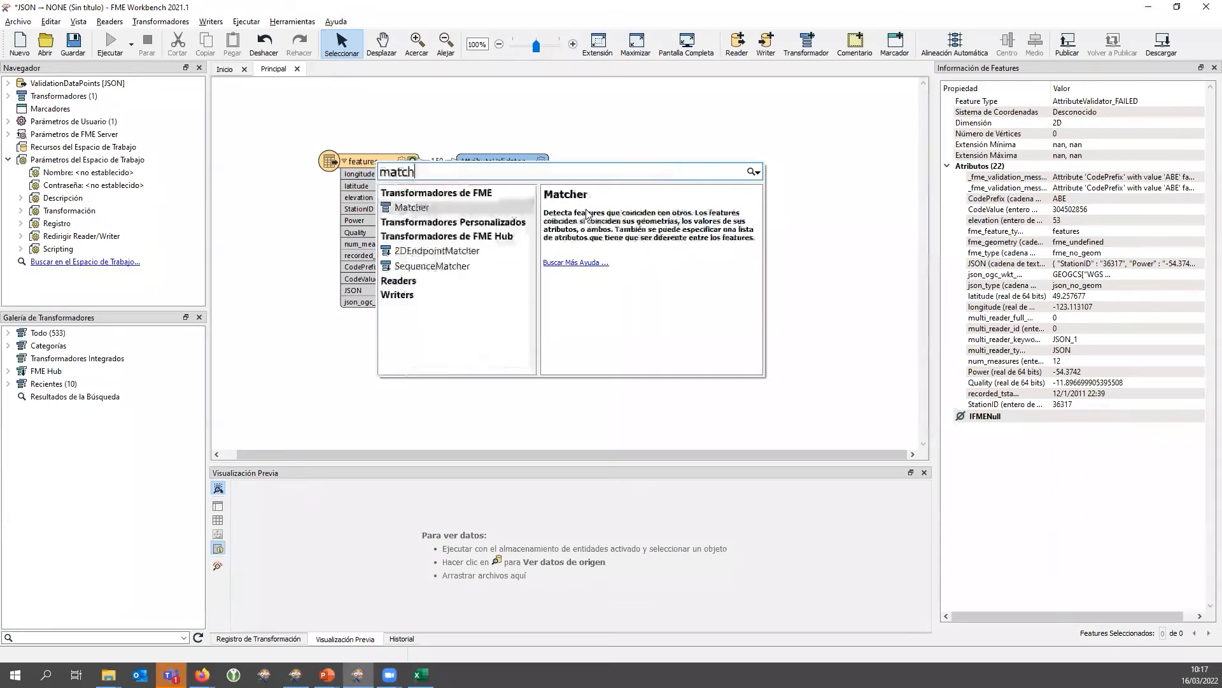
key("Return")
left_click_drag(610, 222, 623, 163)
Set the Matcher to compare only the StationID attribute with "Comprobar Geometría" turned off, and run the workspace up to it
double_click(623, 164)
left_click(747, 298)
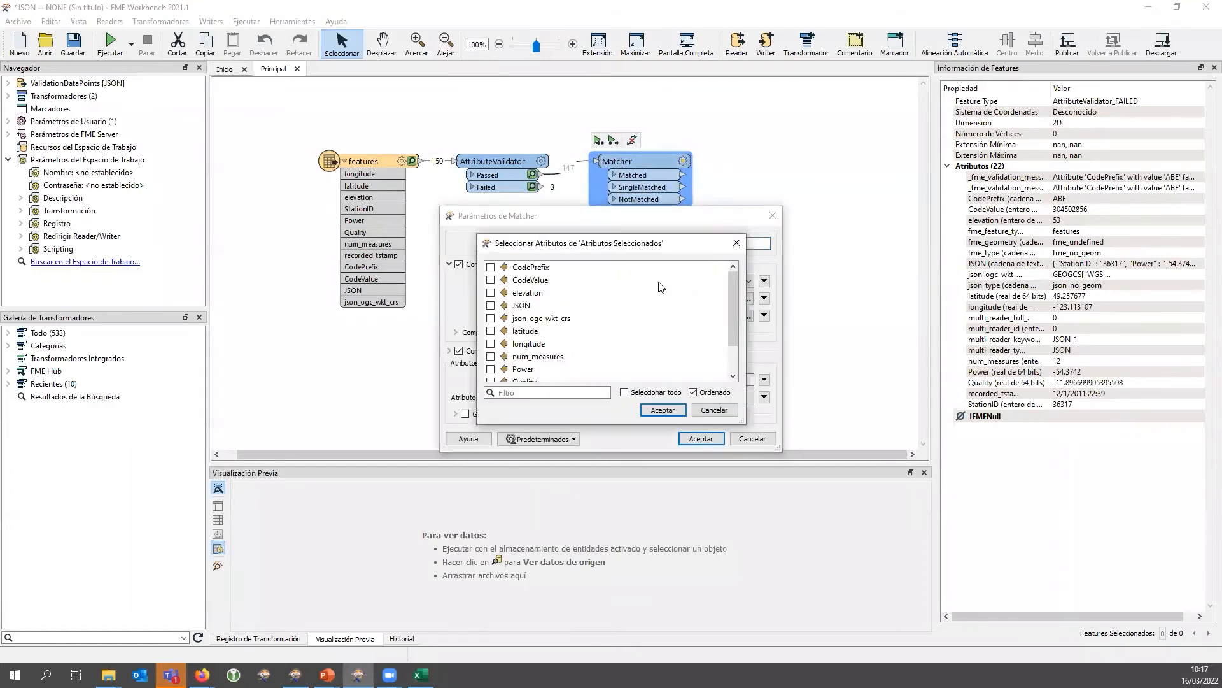
scroll(541, 325, "down", 1)
left_click(491, 370)
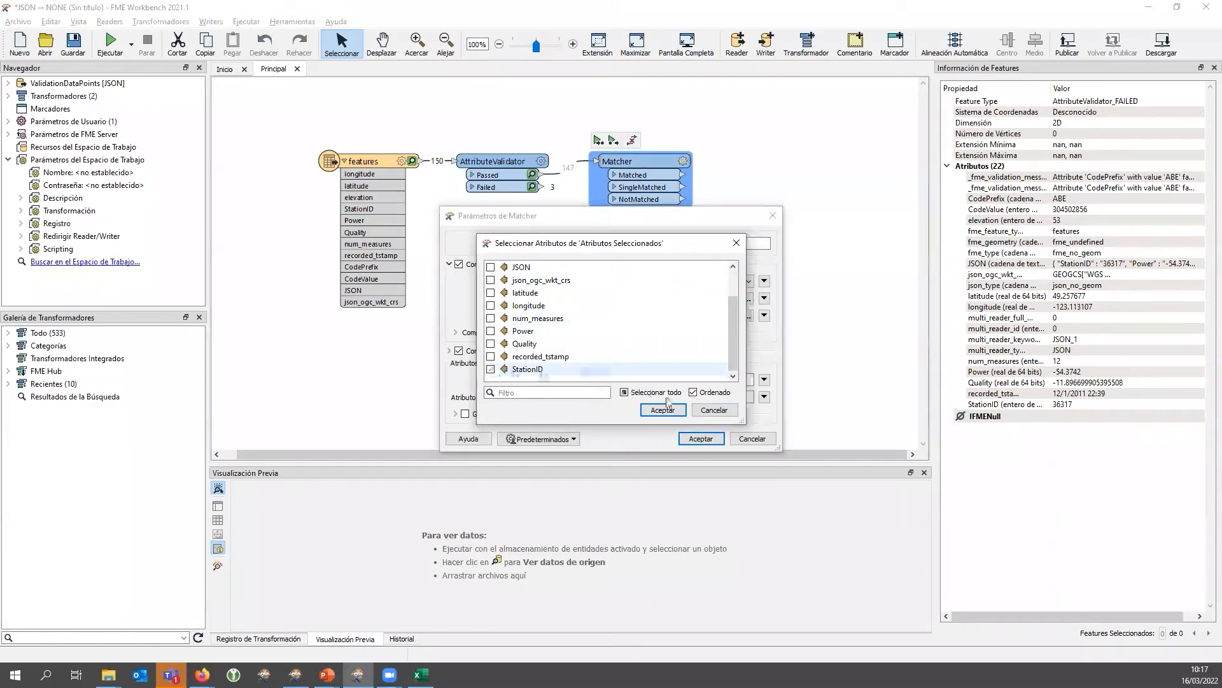
left_click(662, 409)
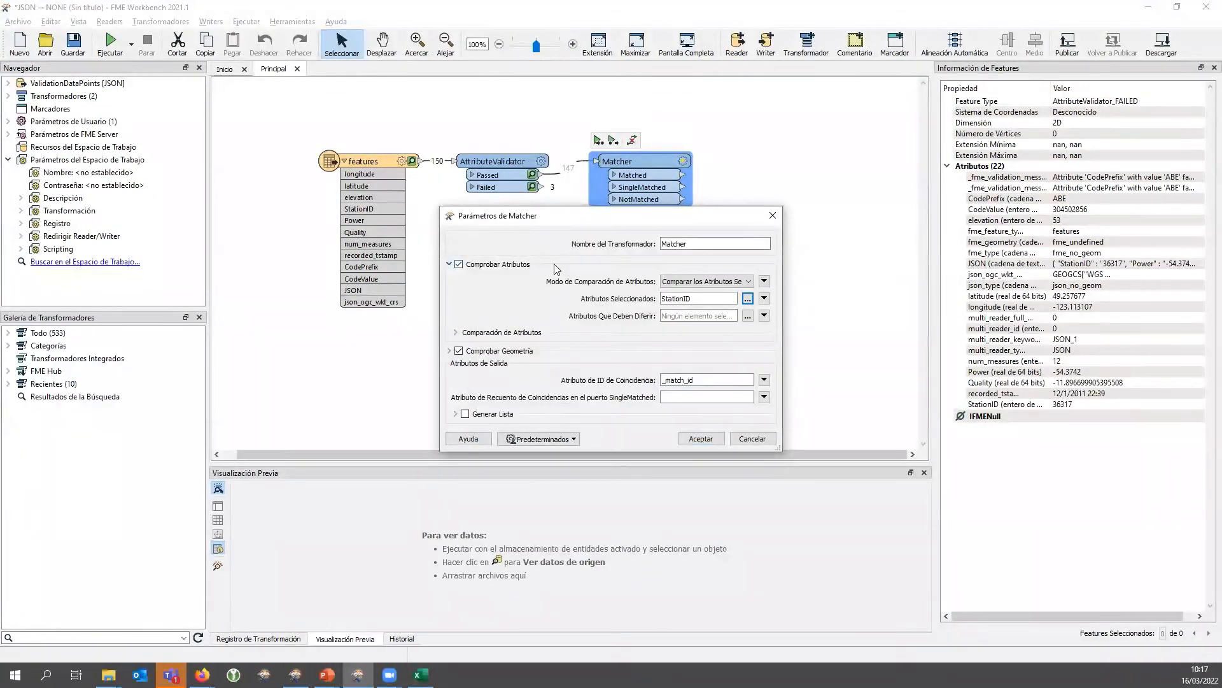
left_click(501, 349)
left_click(703, 443)
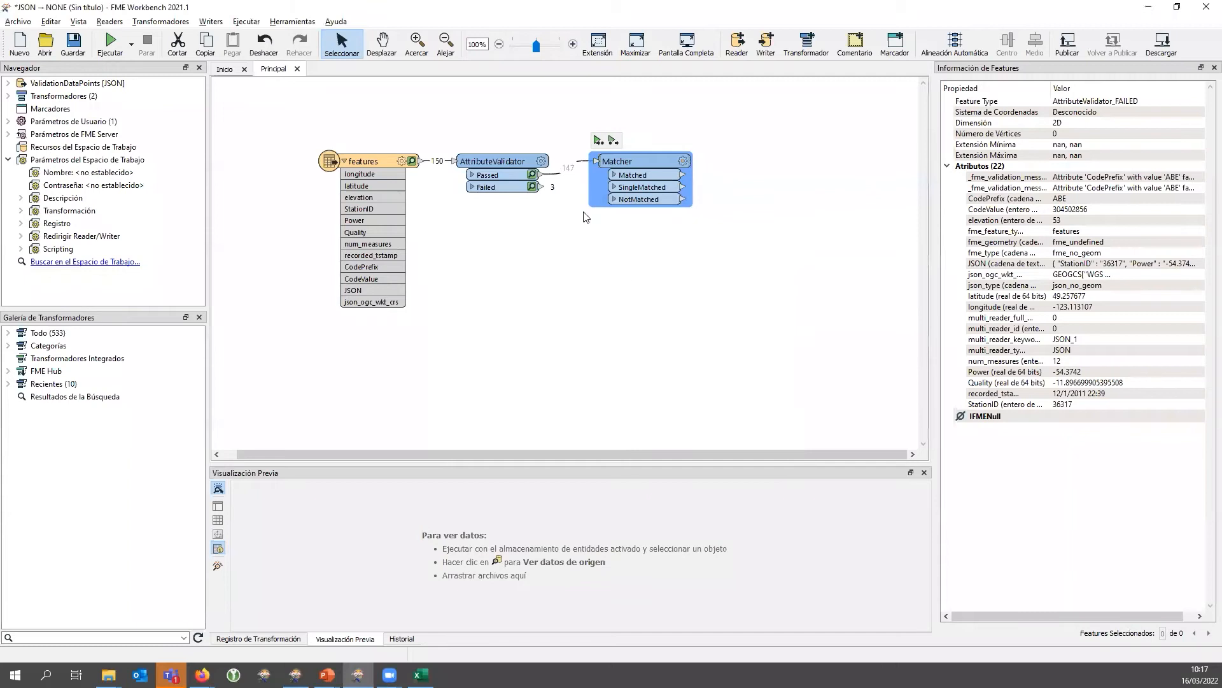
left_click(598, 139)
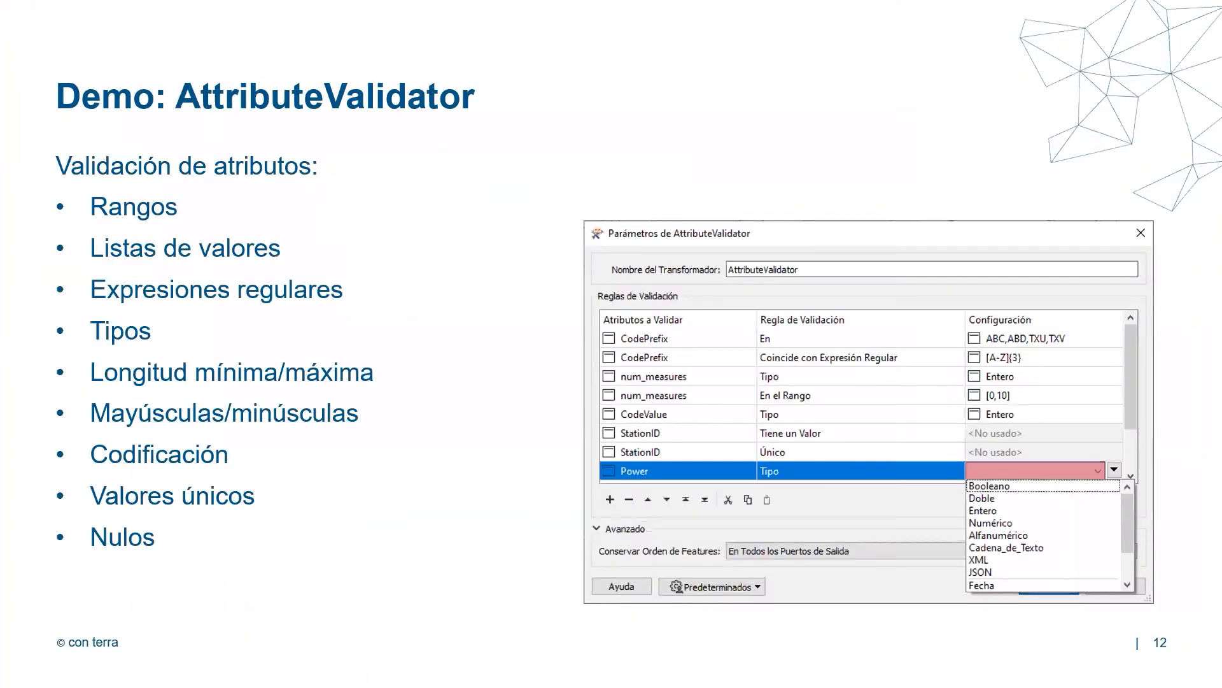
key("Right")
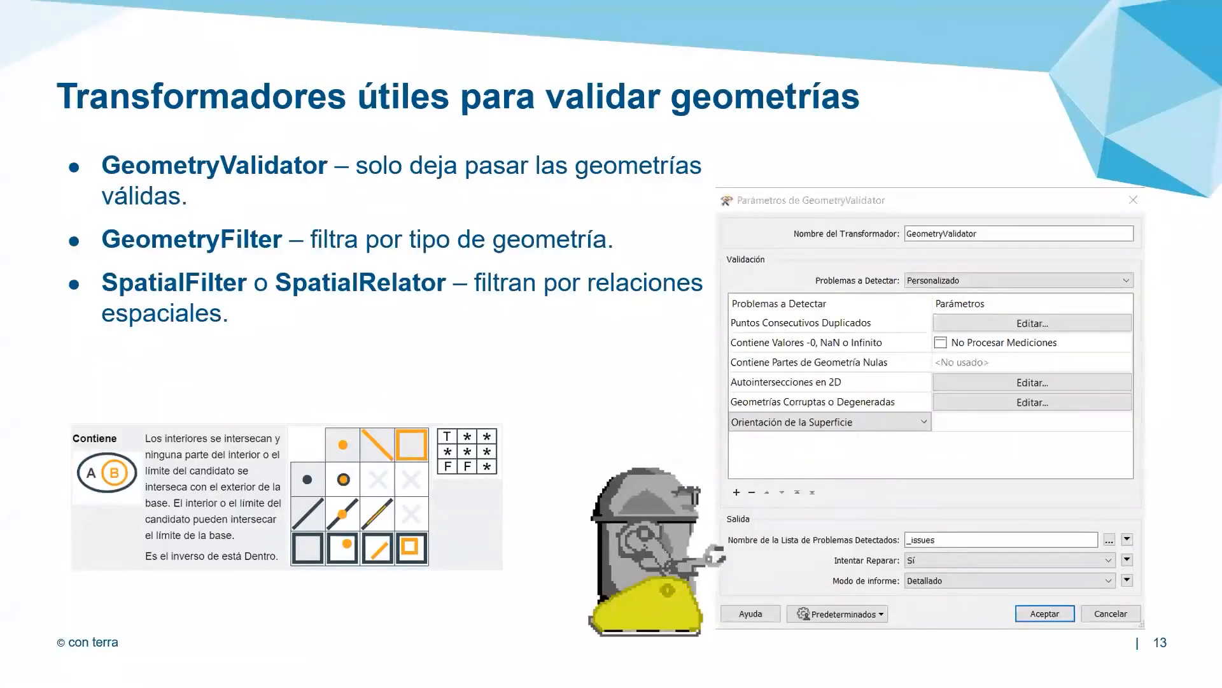